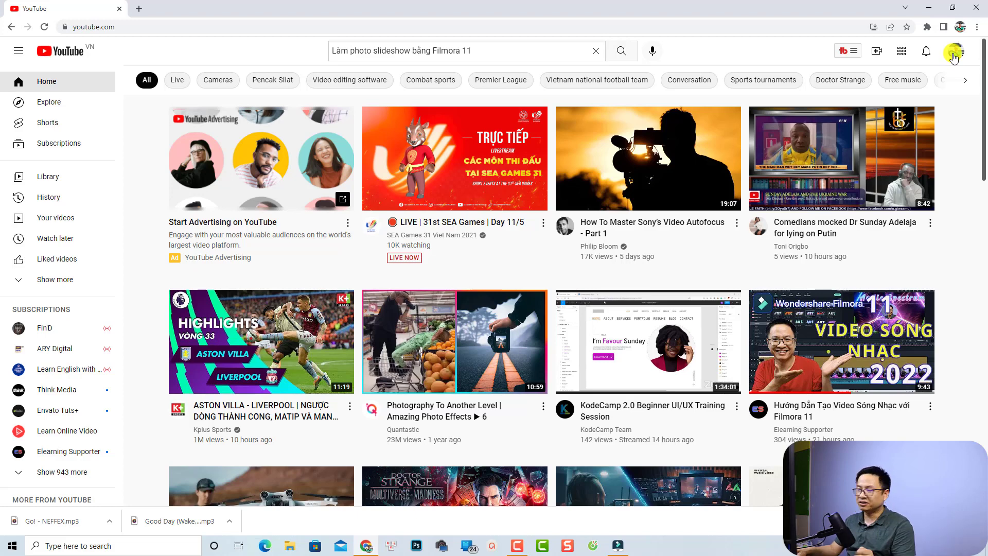
Open the channel's YouTube Studio and go to its Audio library
left_click(953, 56)
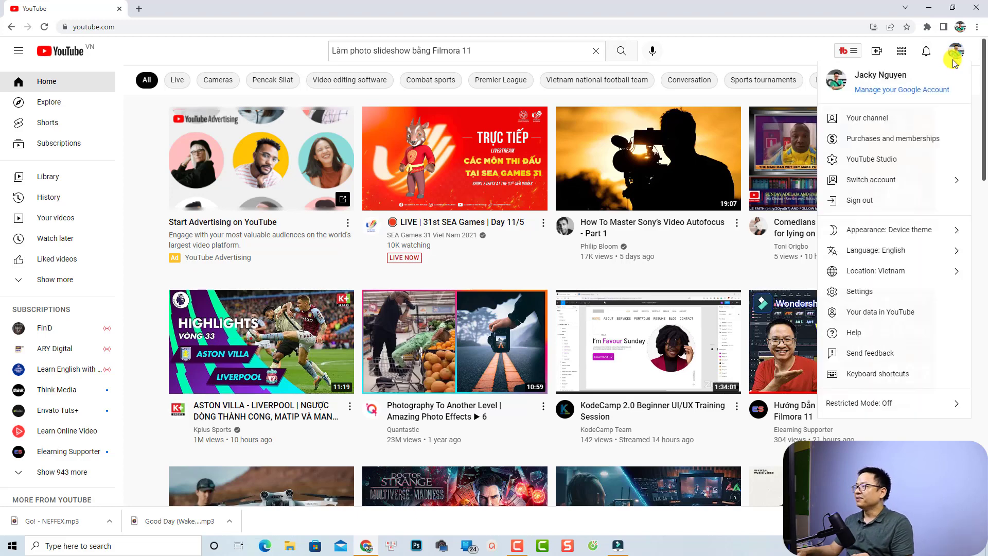
left_click(875, 162)
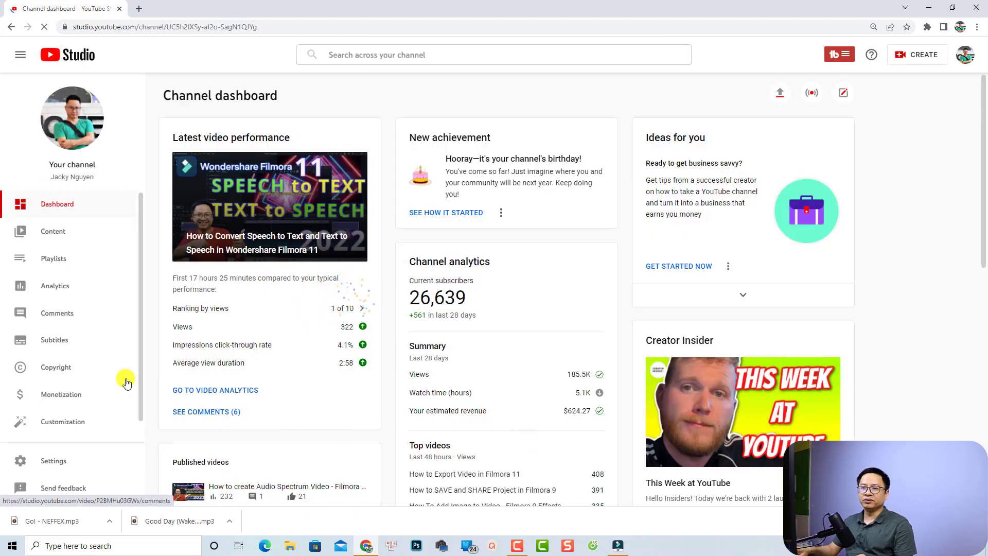
scroll(70, 402, "down", 1)
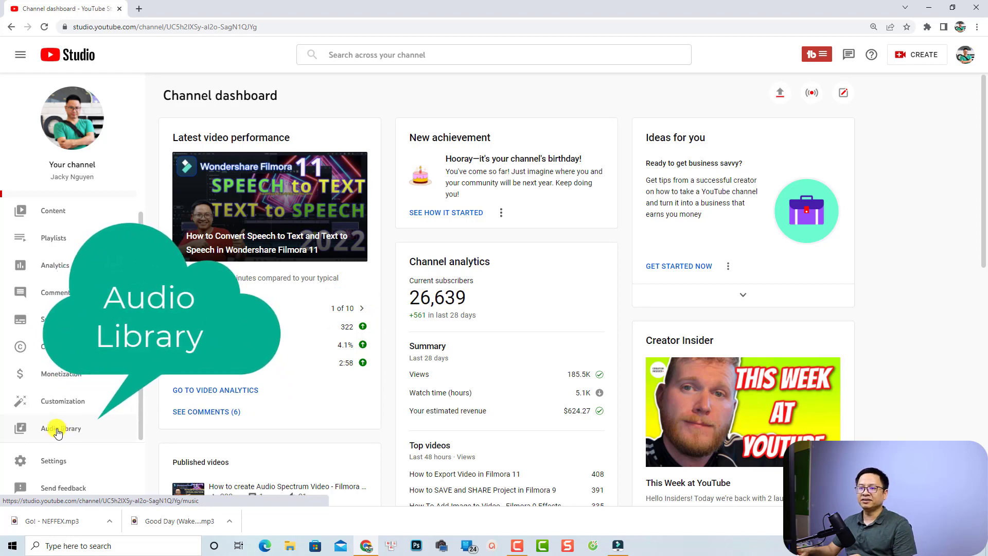
left_click(139, 431)
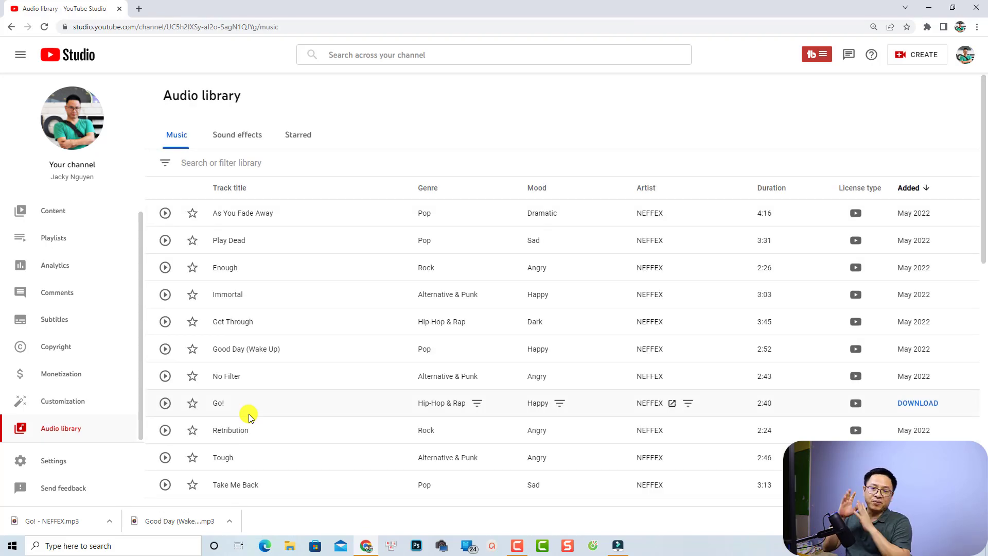
Look at the sound effects, then filter the music to tracks with attribution not required by the artist NEFFEX
left_click(248, 139)
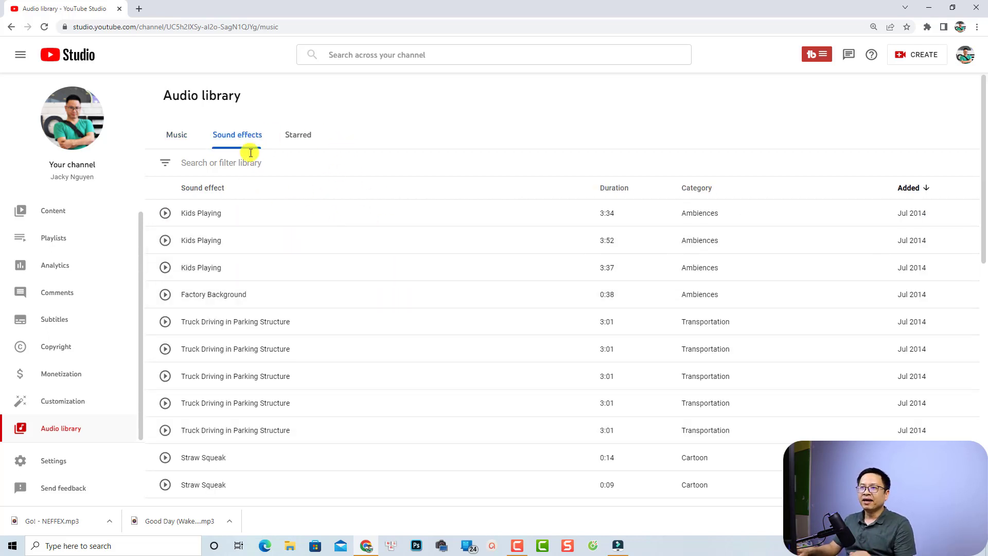
left_click(178, 143)
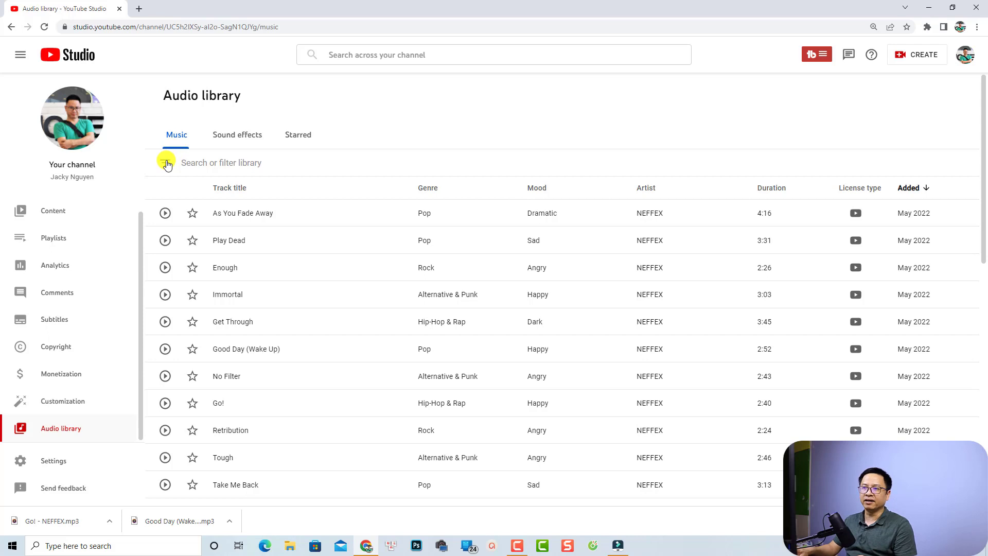
left_click(166, 164)
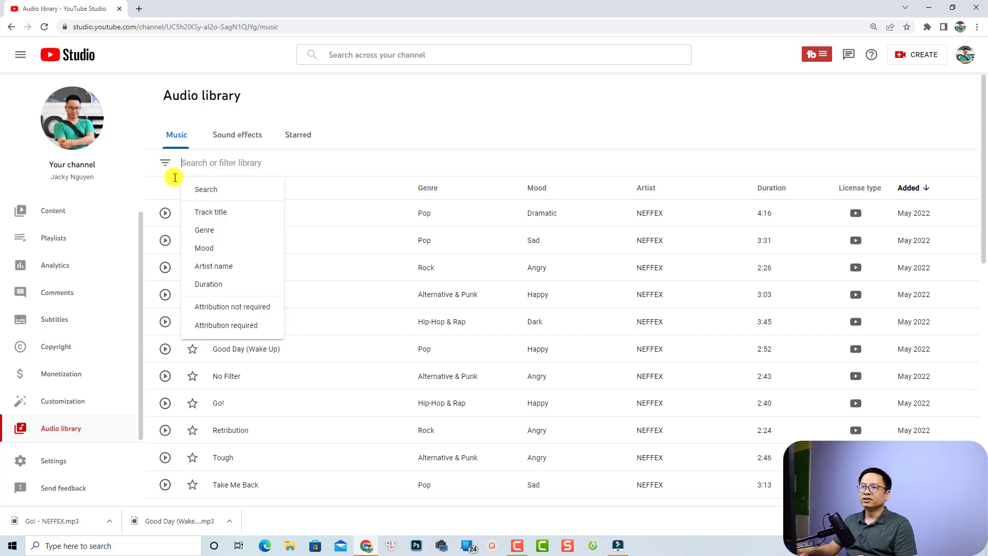
left_click(230, 307)
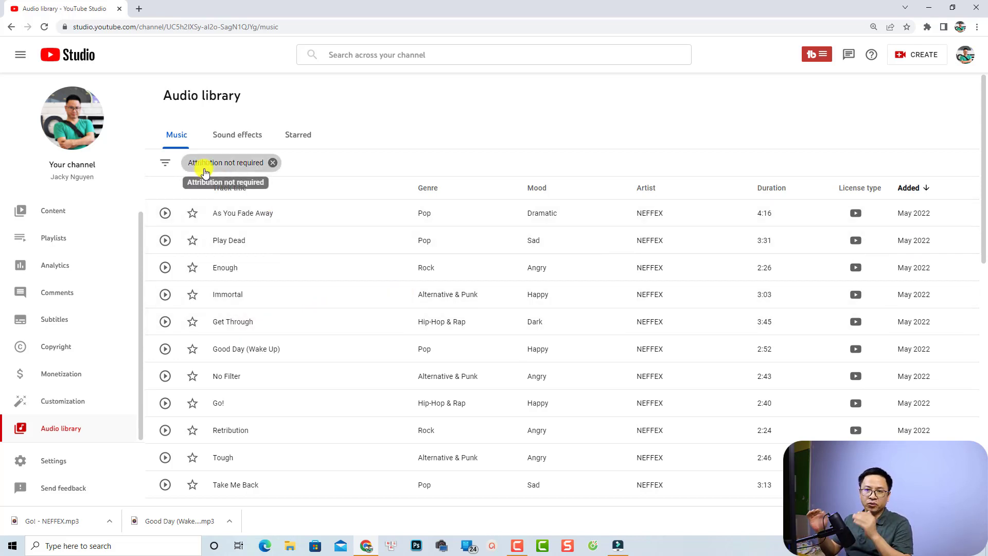
left_click(163, 163)
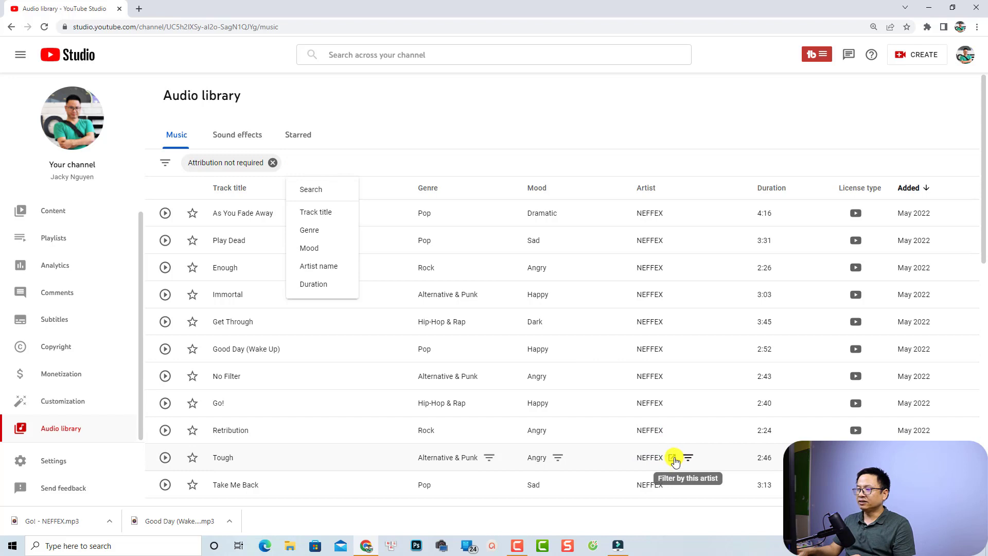
left_click(688, 460)
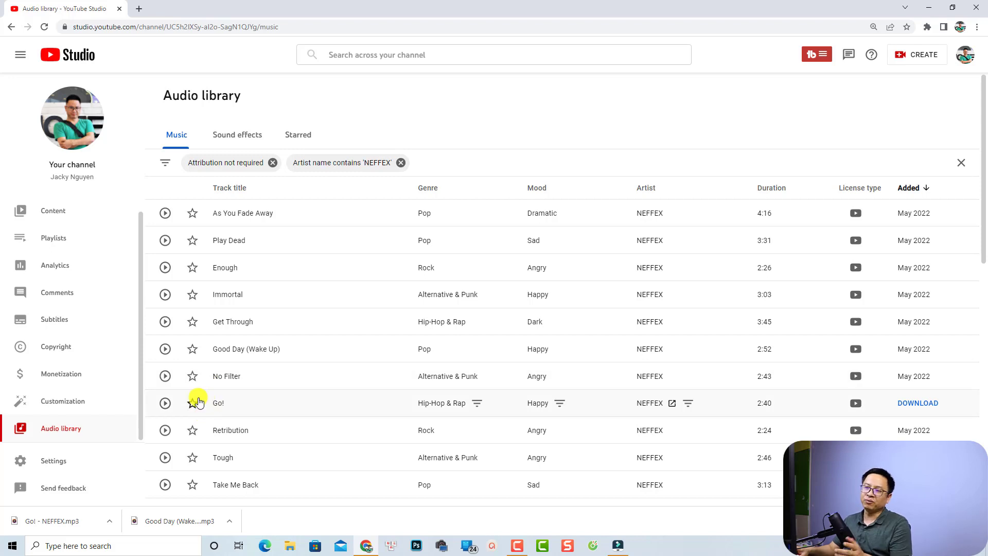
Preview the track "Go!" by NEFFEX, download it, and show the downloaded file in its folder
left_click(165, 406)
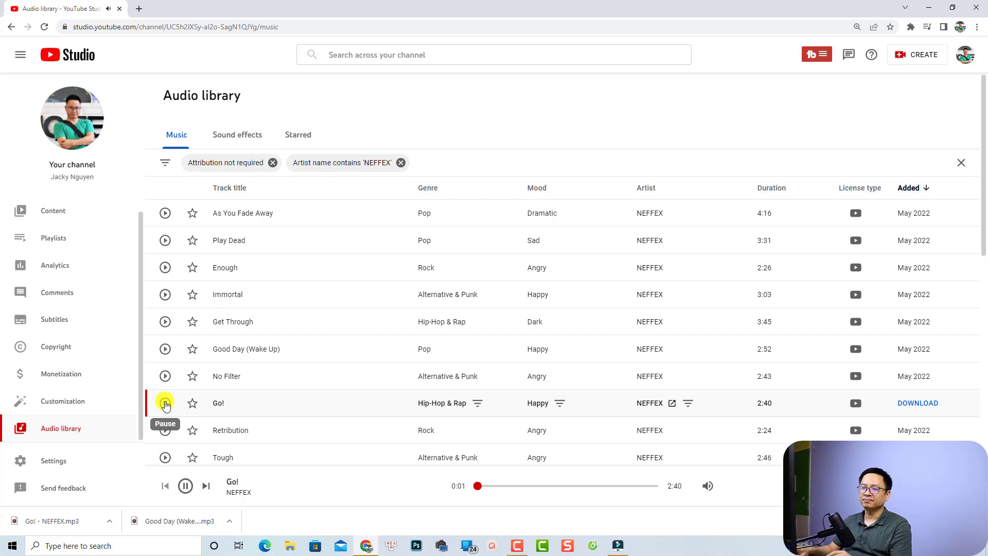
left_click(165, 404)
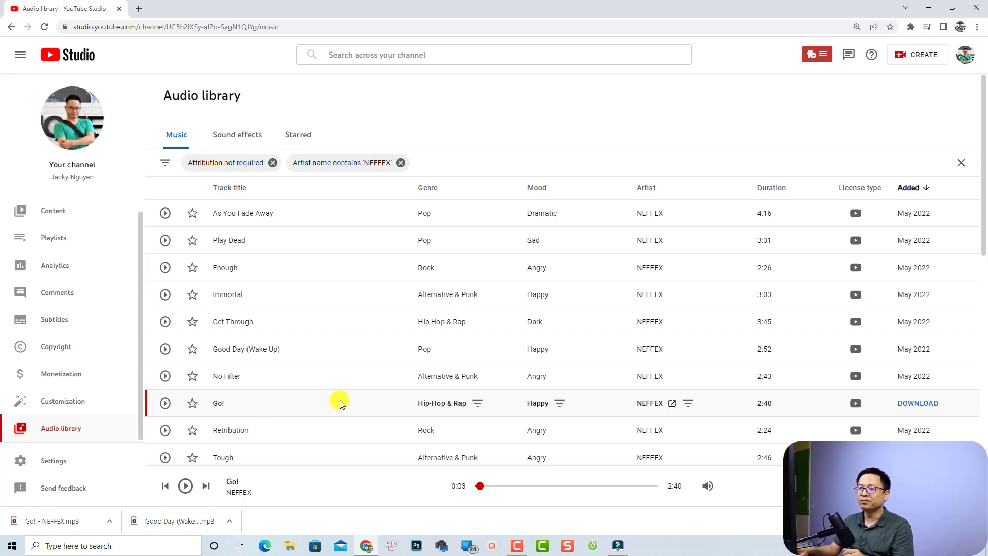
left_click(907, 405)
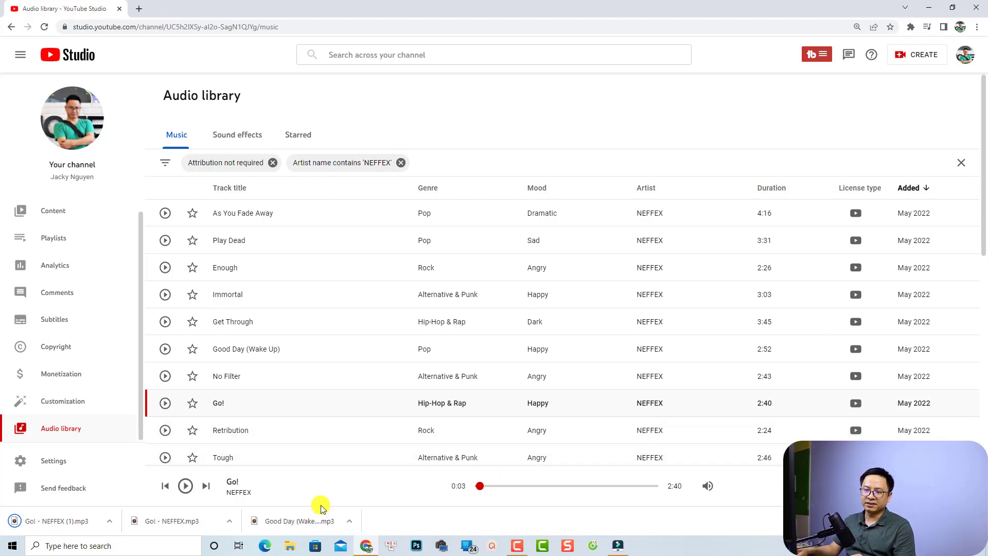
right_click(68, 525)
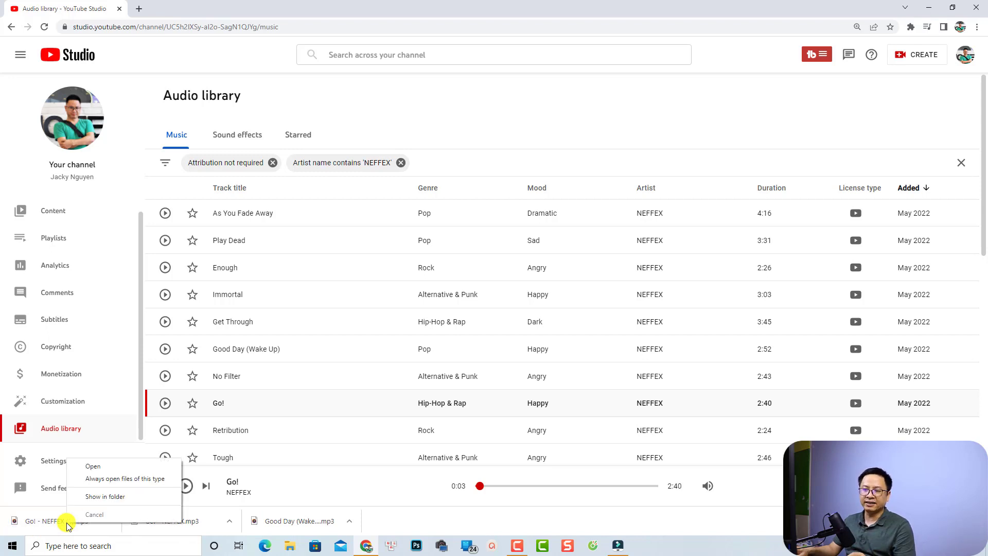
left_click(91, 497)
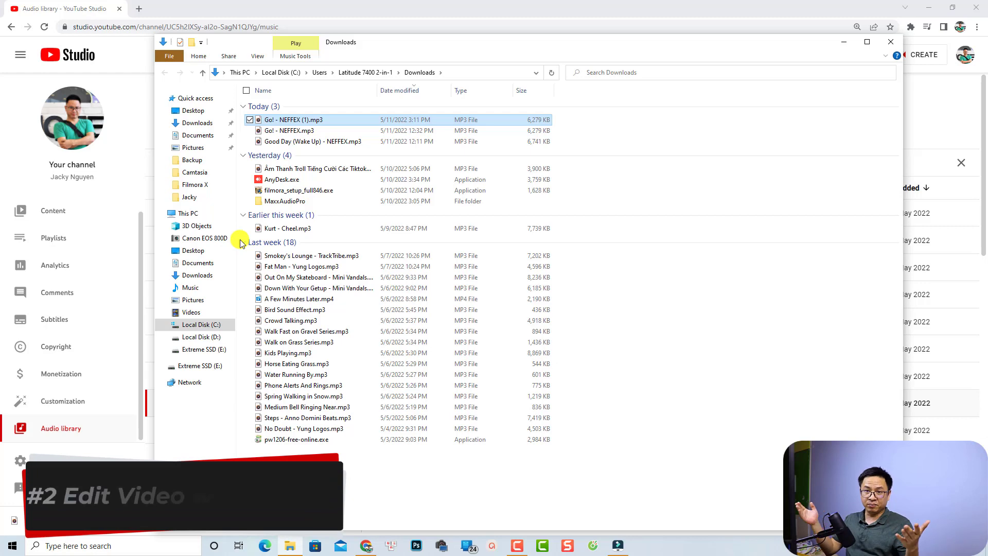
Switch to Filmora and examine the sample project's tracks, including the Yellow Cream background's settings and the photo clip's mask settings
left_click(617, 547)
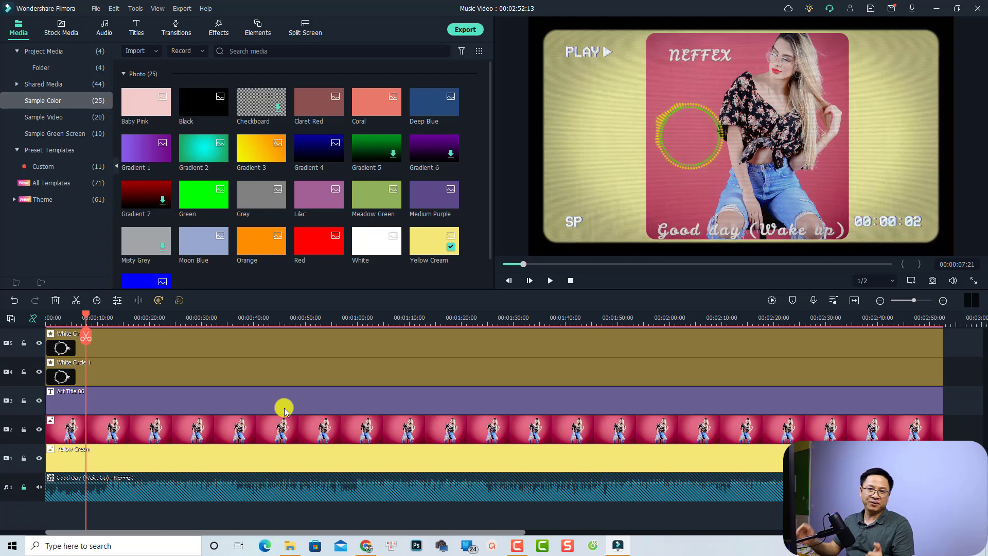
key("ctrl+z")
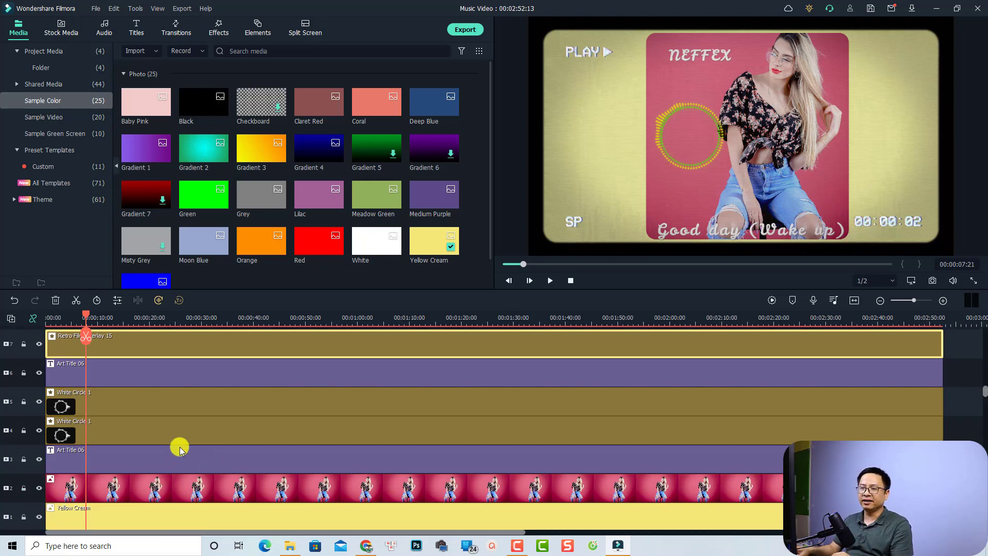
scroll(180, 448, "down", 2)
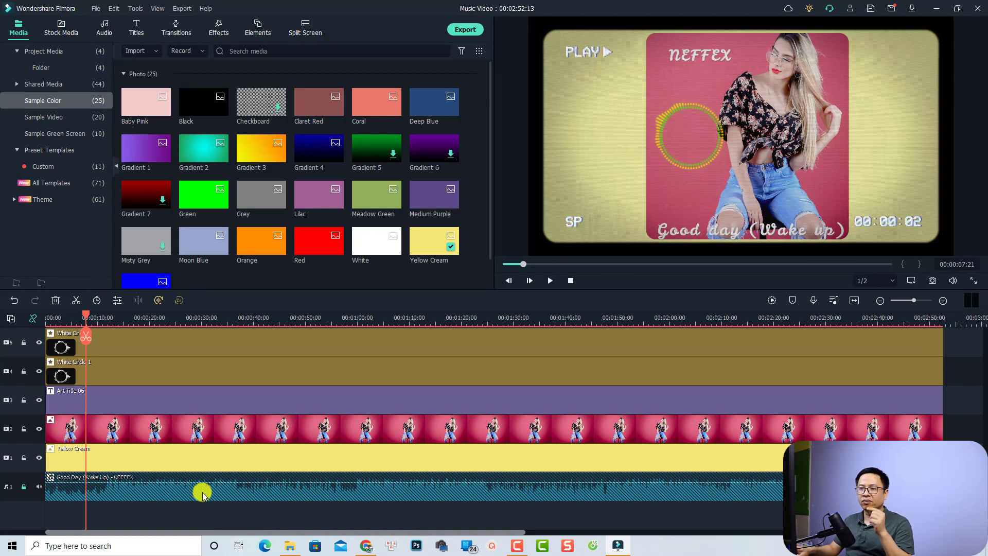
left_click(188, 463)
double_click(187, 466)
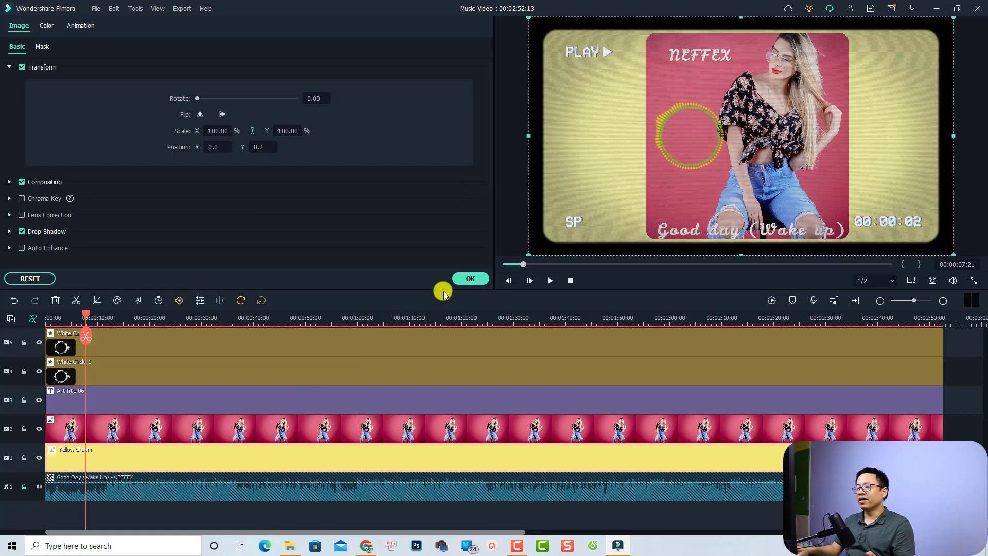
left_click(469, 279)
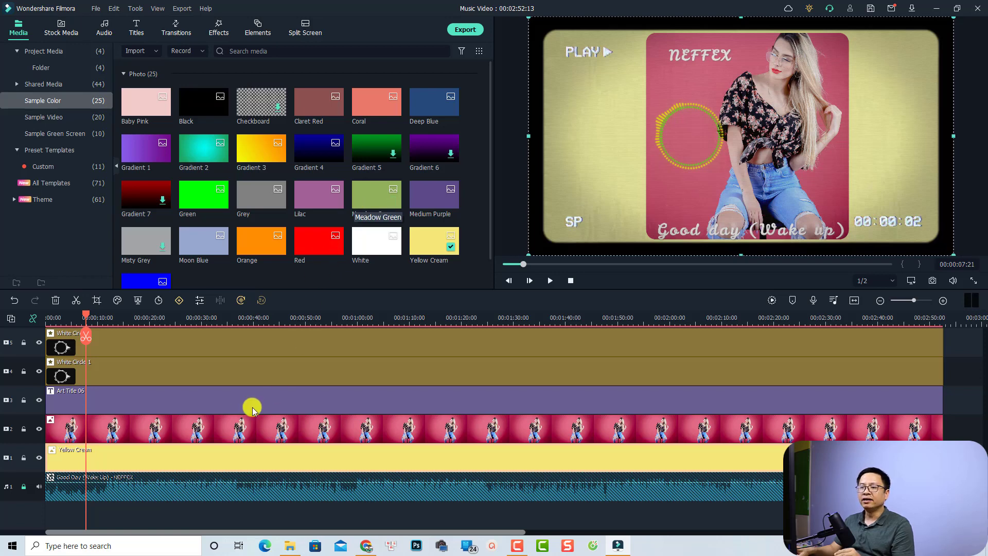
left_click(150, 433)
double_click(150, 432)
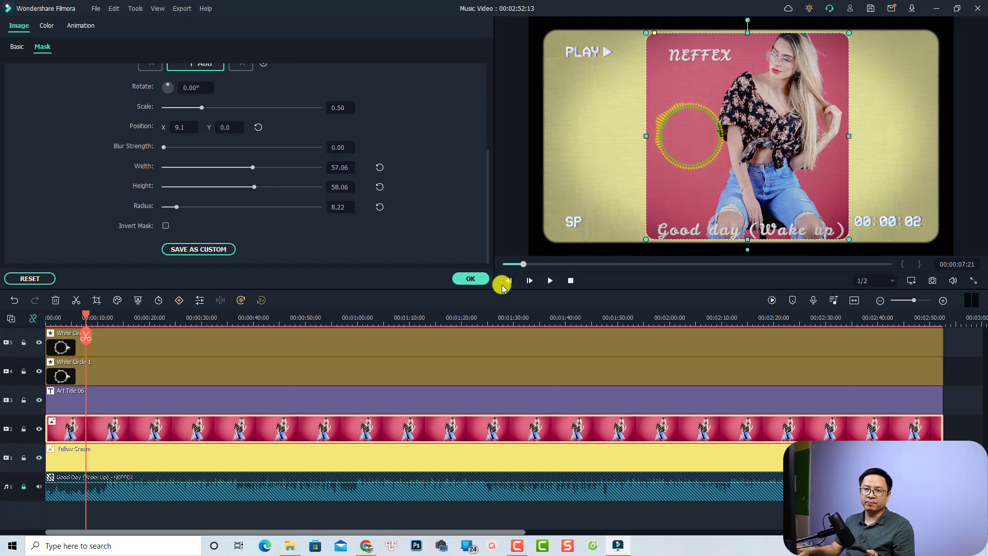
left_click(469, 281)
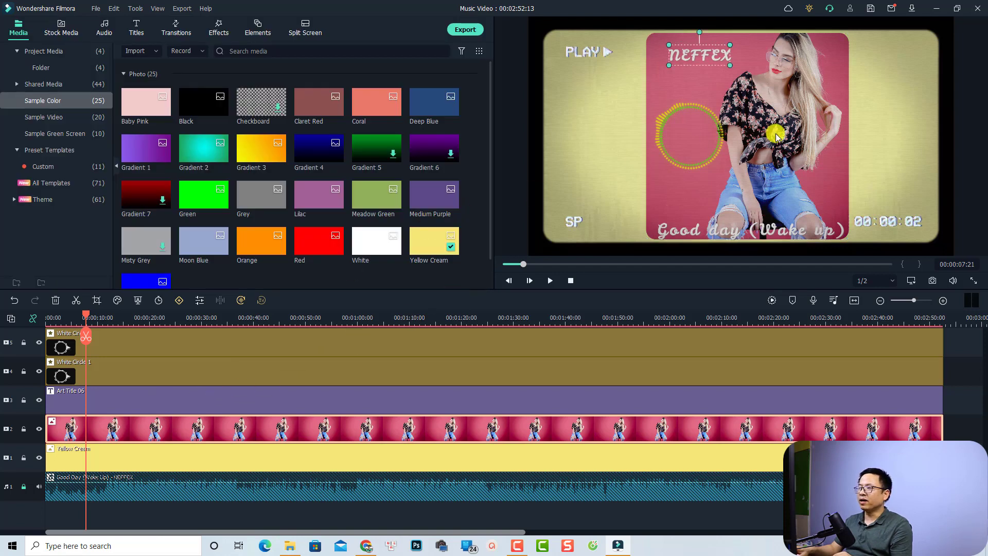
Examine the sample project's two title clips, the two White Circle 1 effects and the Retro Film Overlay 15 clip
left_click(695, 64)
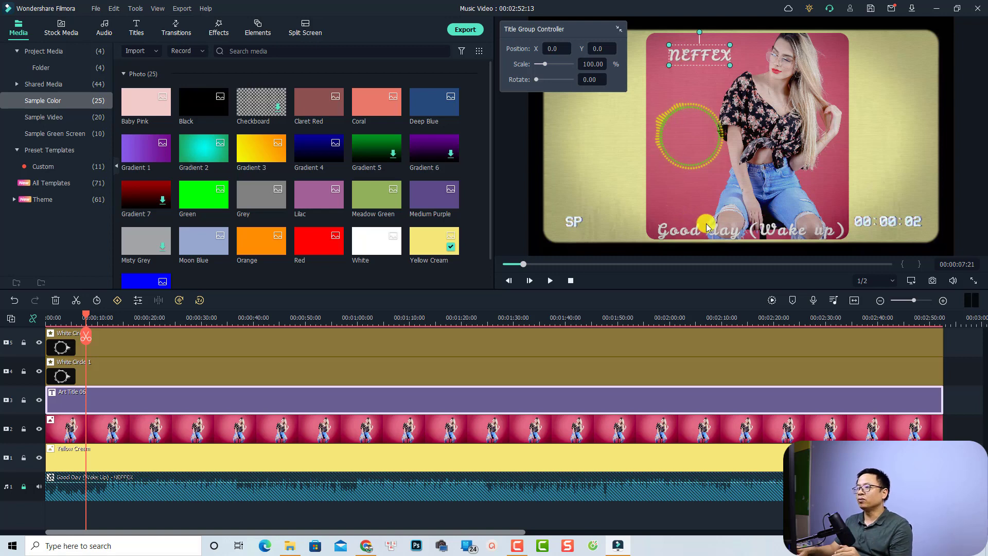
left_click(108, 371)
scroll(110, 371, "up", 1)
left_click(111, 371)
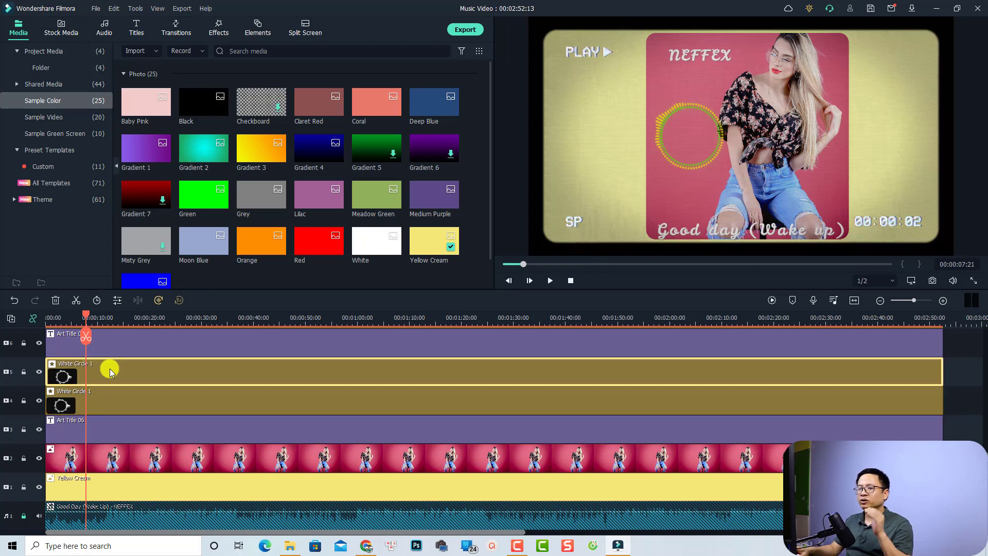
left_click(115, 401)
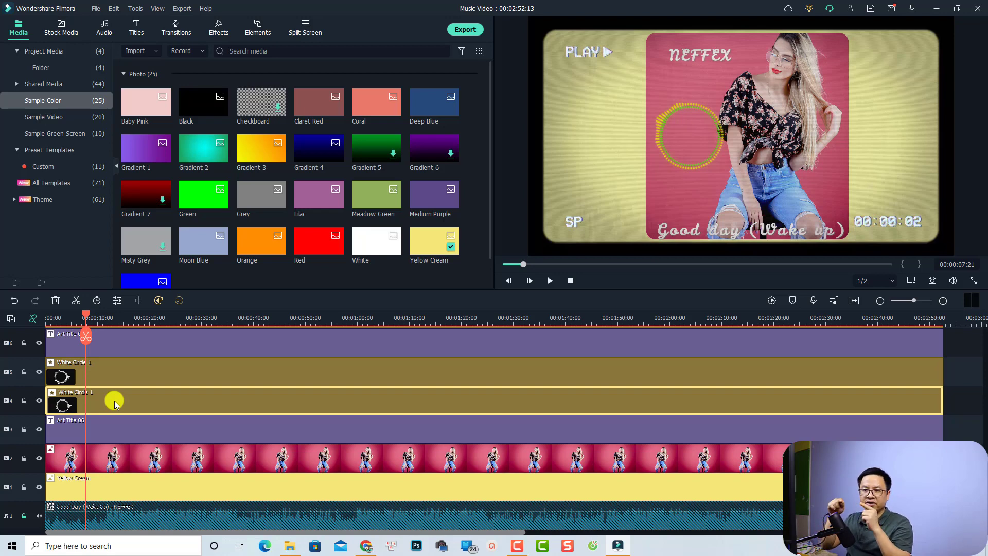
scroll(129, 381, "up", 2)
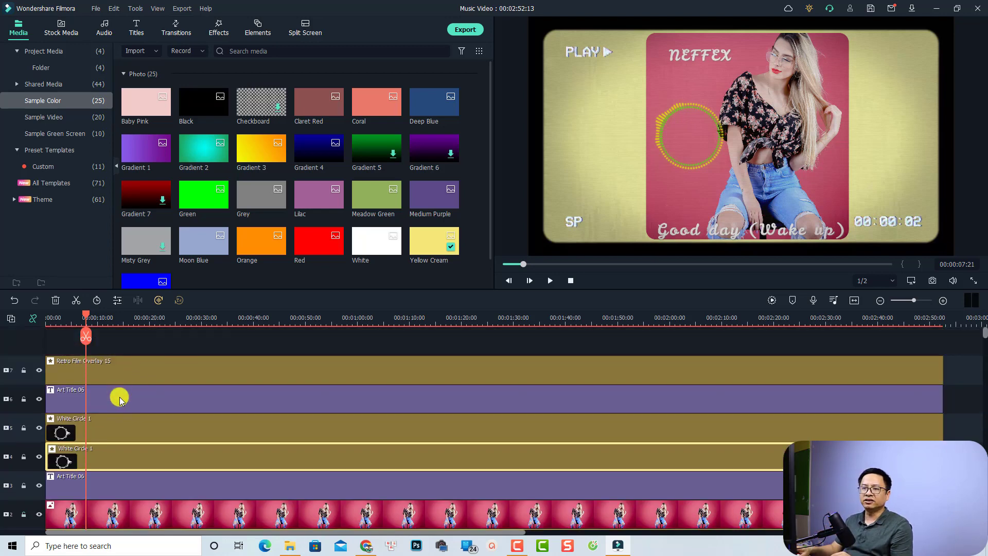
left_click(119, 399)
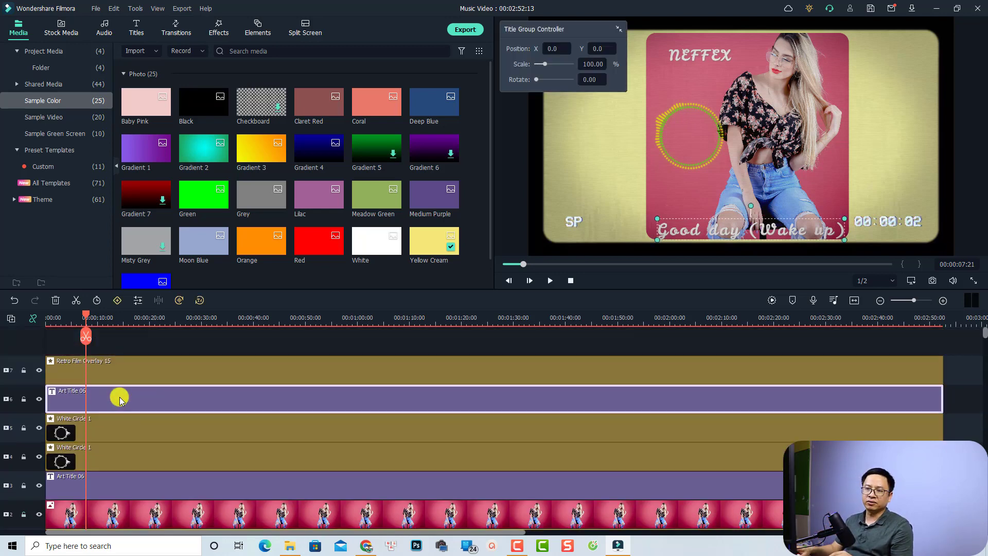
left_click(122, 367)
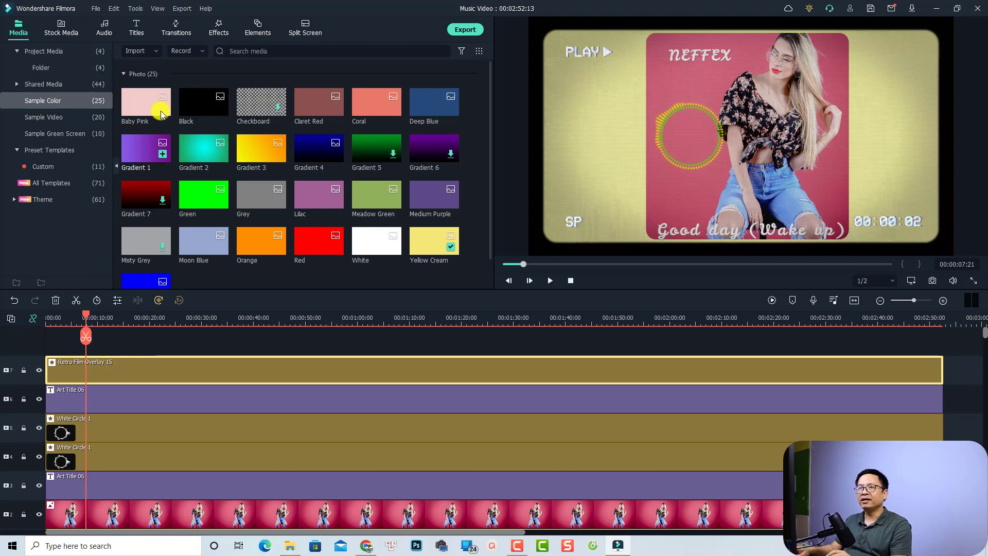
Create a new 16:9 widescreen project without saving the changes to the current one
left_click(96, 9)
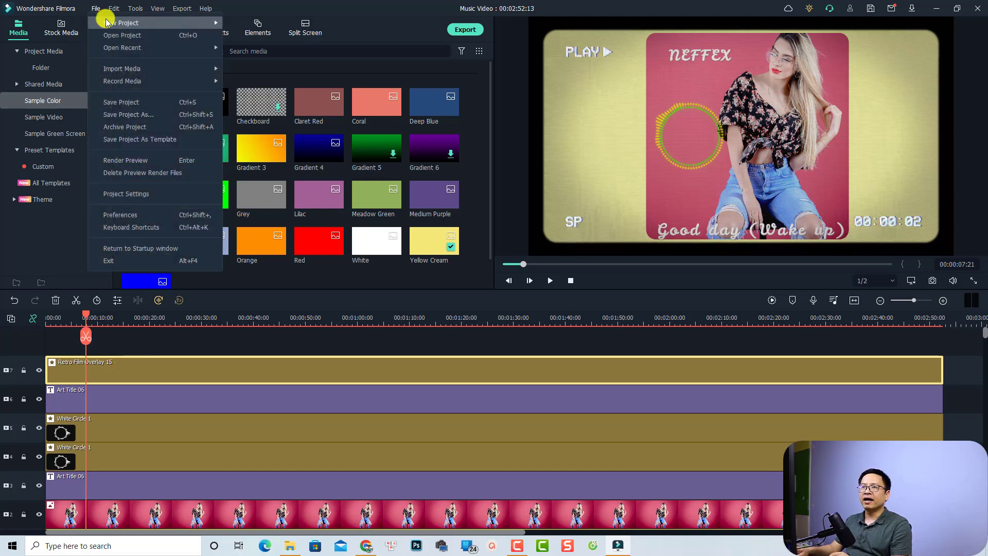
mouse_move(111, 22)
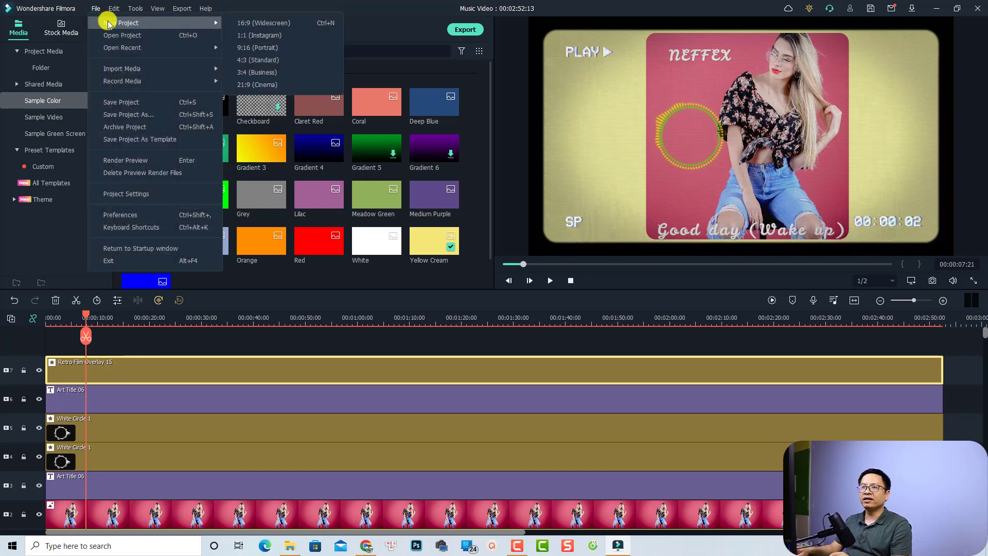
left_click(248, 26)
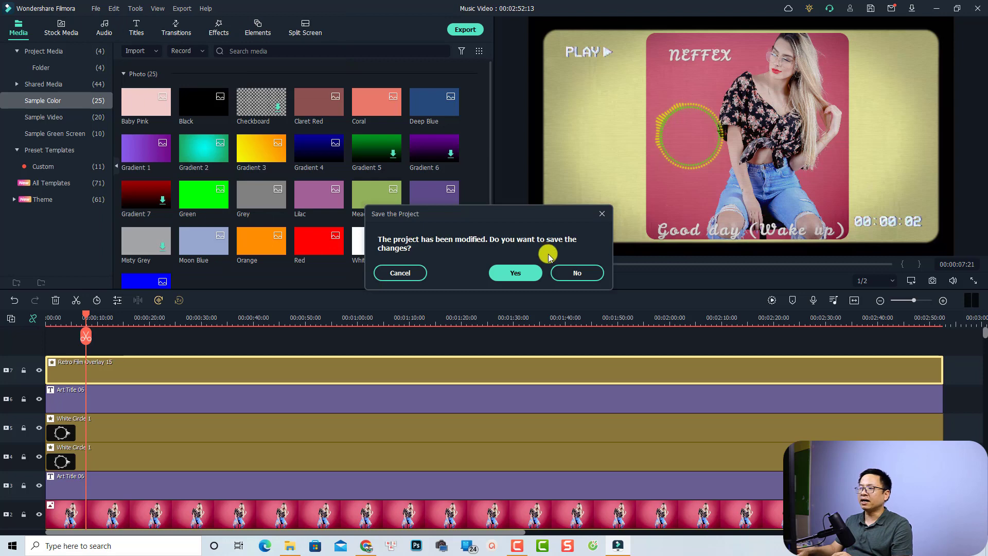
left_click(571, 273)
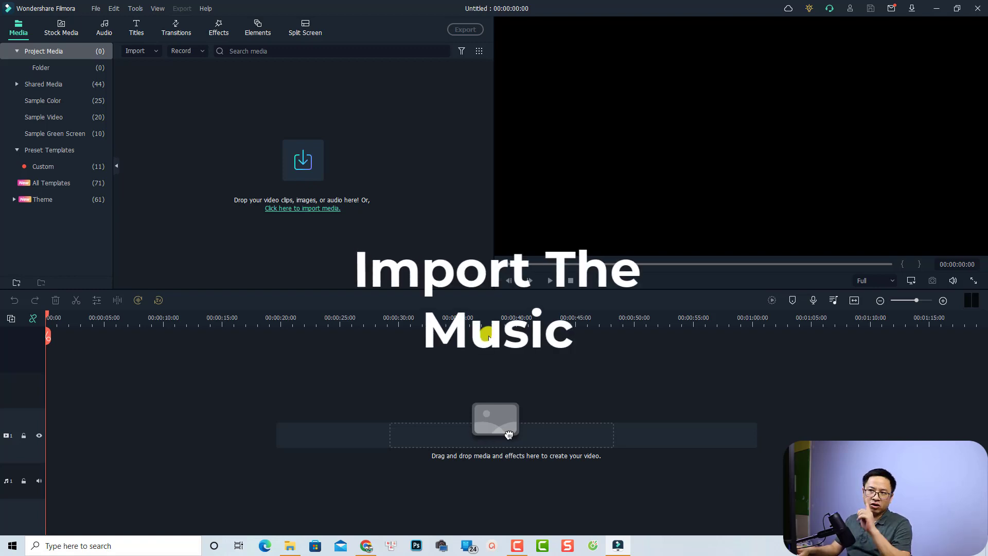
Import the downloaded "Go! - NEFFEX (1).mp3" from the browser into the new Filmora project's media
mouse_move(367, 546)
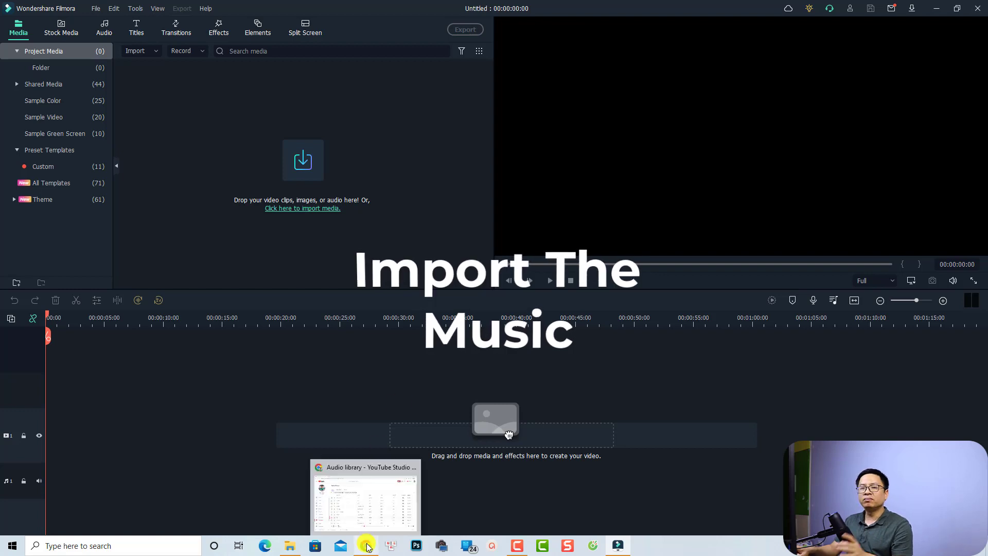
left_click(350, 515)
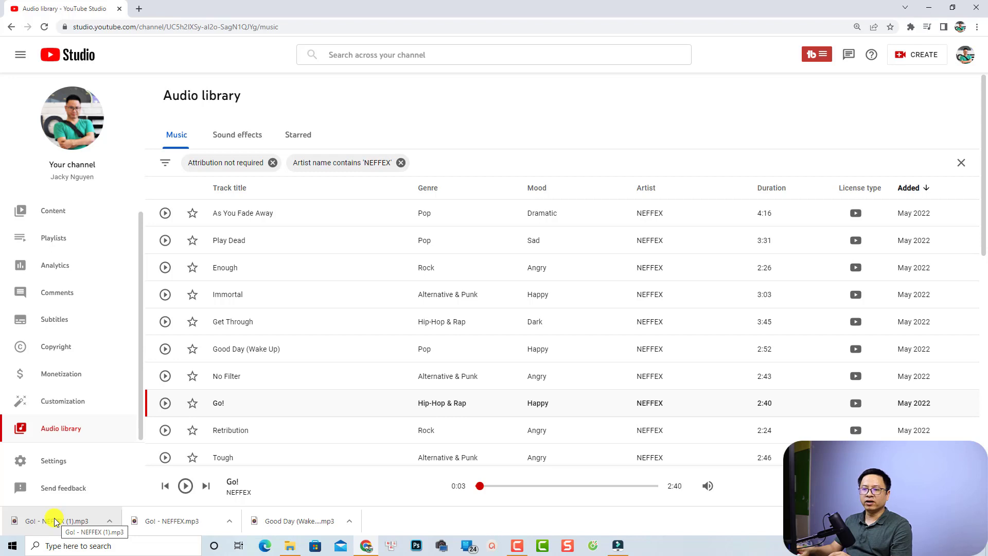
left_click_drag(53, 521, 298, 164)
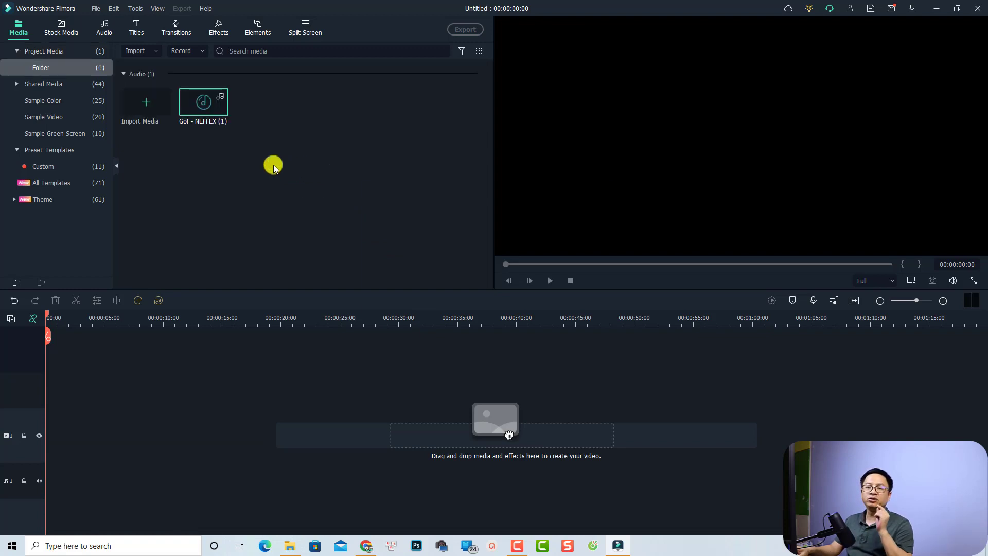
Add the "Go! - NEFFEX (1)" song to the audio track and return the playhead to the start of the timeline
mouse_move(220, 114)
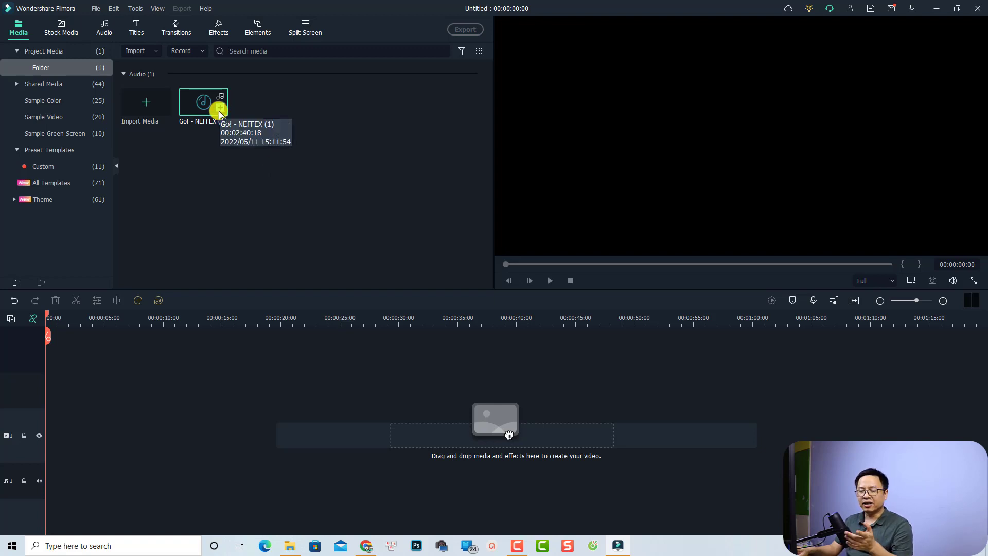
left_click(220, 111)
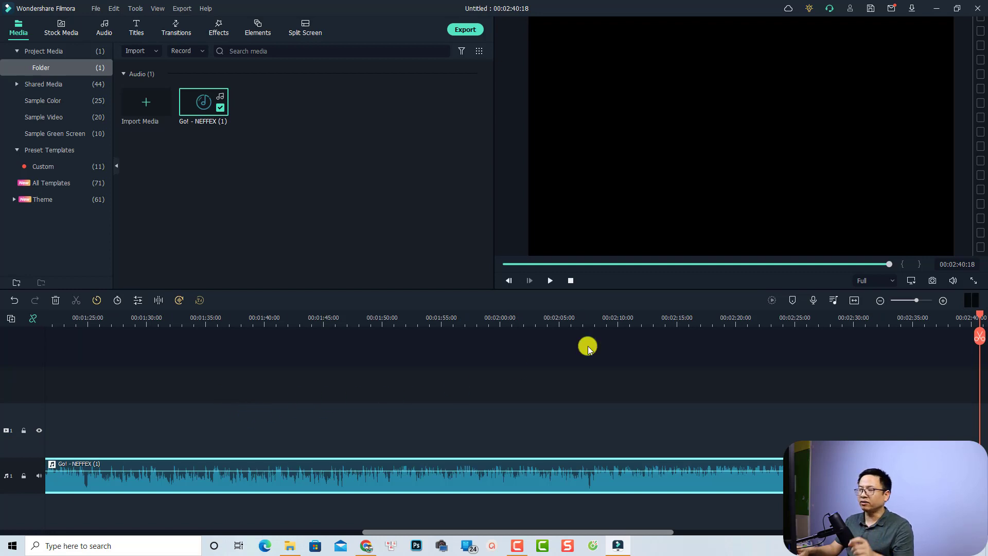
left_click(855, 300)
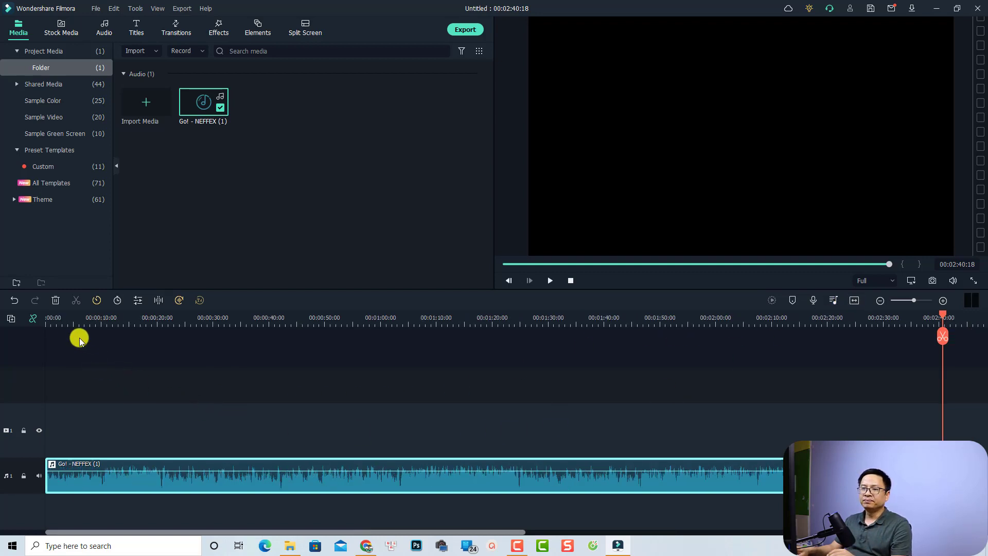
left_click(49, 318)
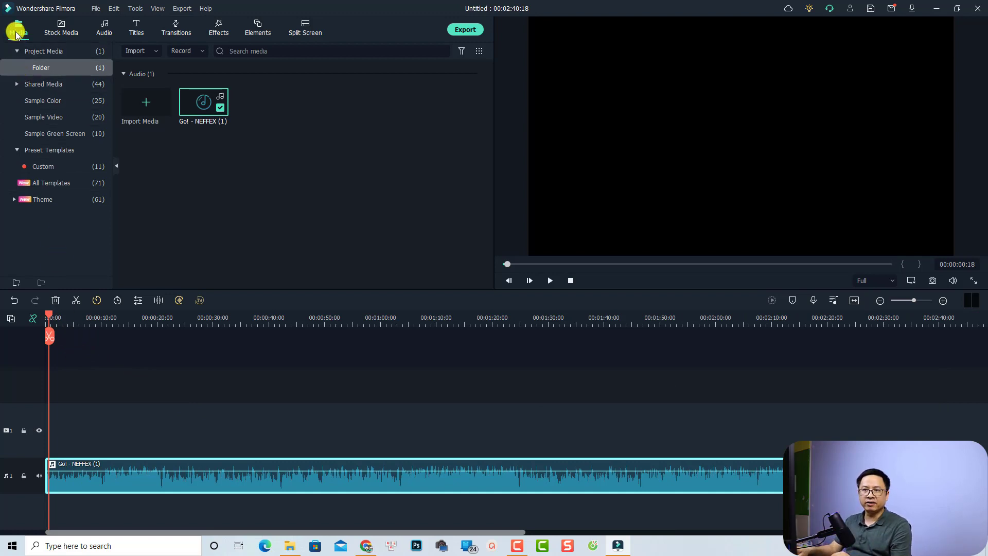
Place the Yellow Cream sample color at the start of the first video track, extend it to the song's end and preview it
left_click(46, 101)
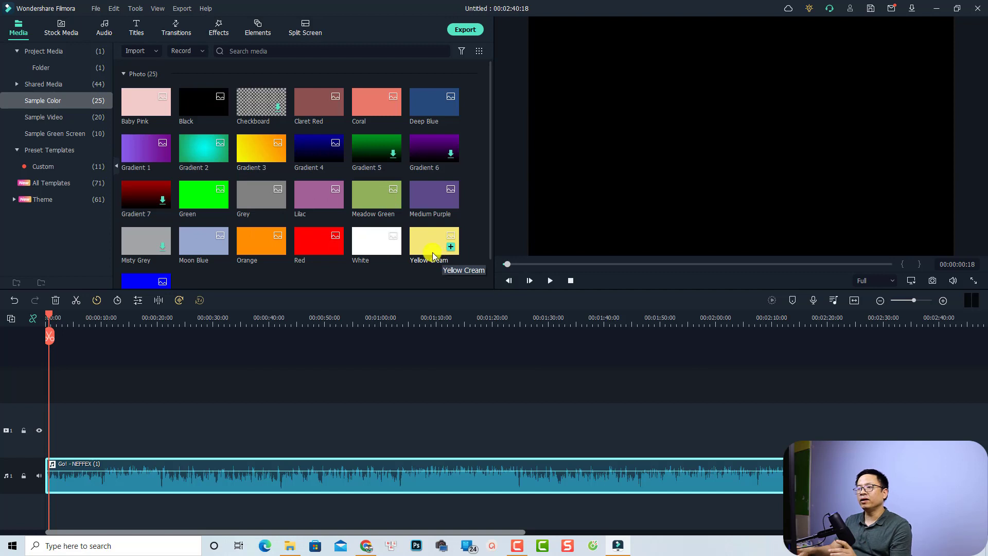
left_click_drag(432, 255, 39, 435)
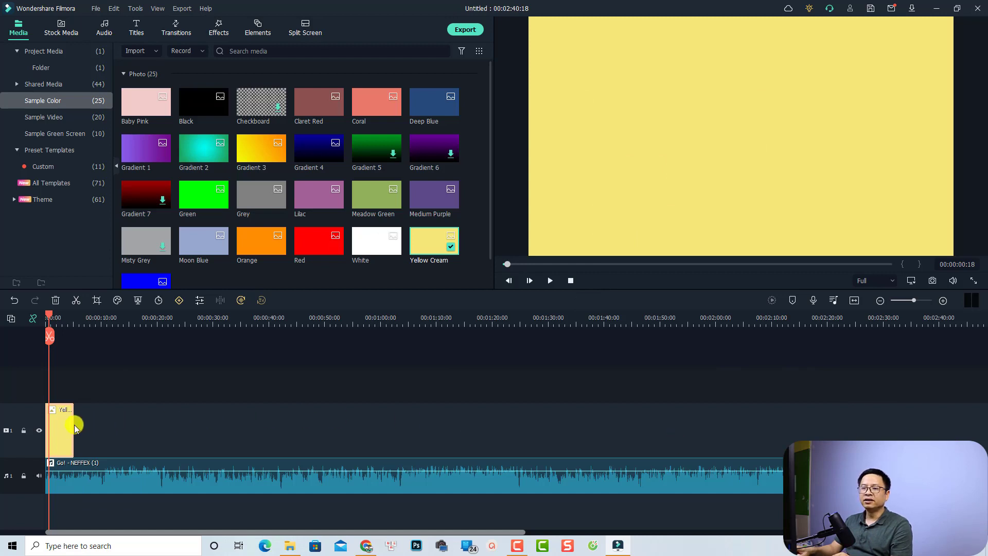
left_click_drag(74, 428, 945, 430)
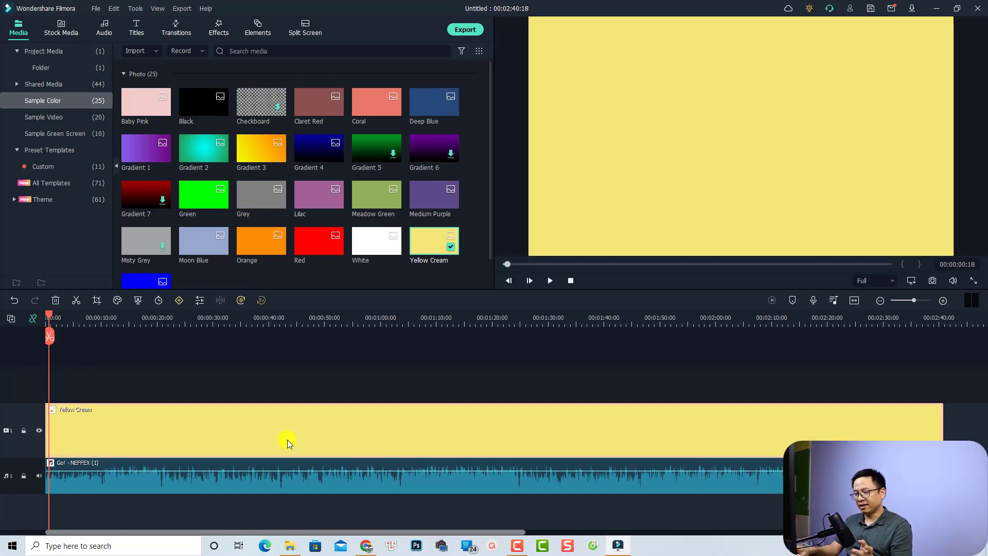
key("space")
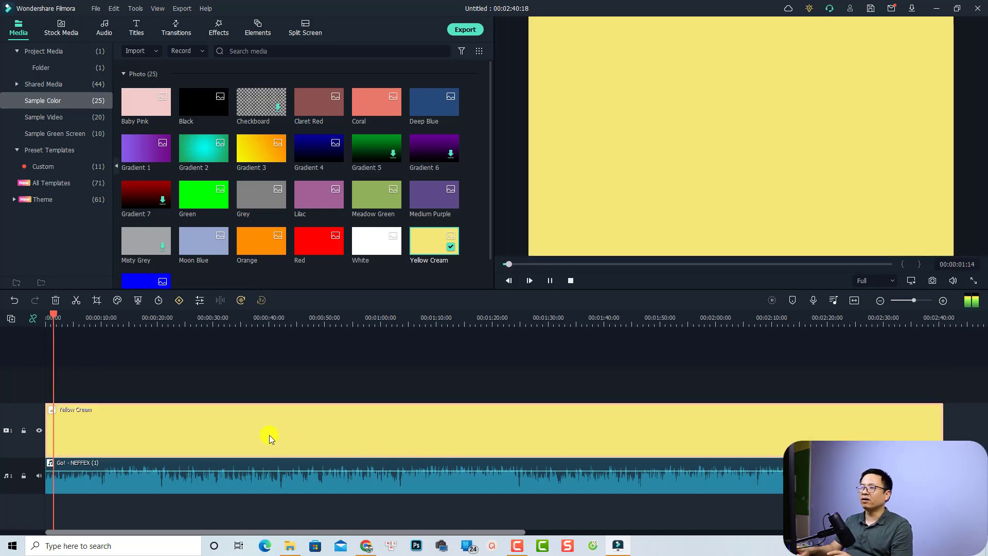
key("space")
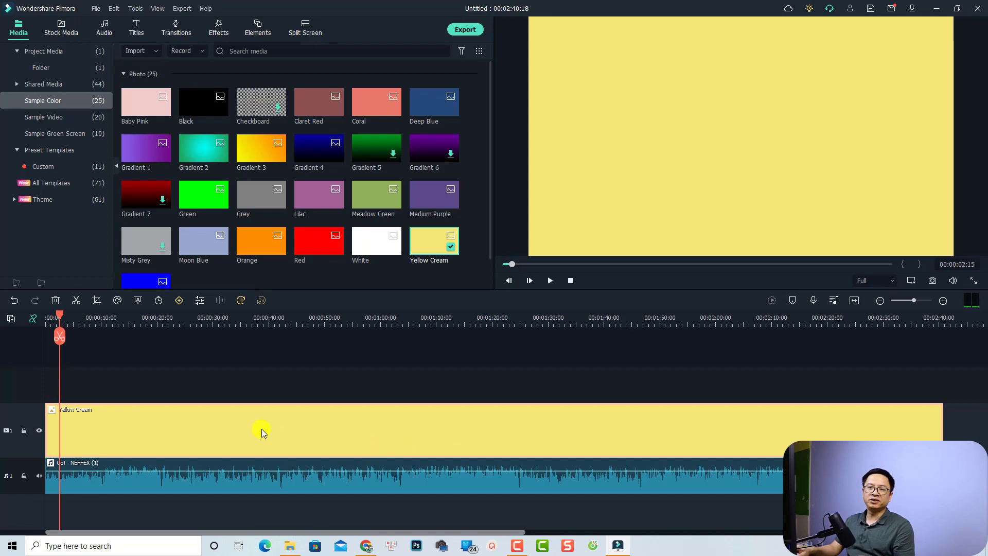
Lock the Yellow Cream and song tracks and move the playhead back to 00:00:00:00
left_click(23, 430)
left_click(23, 476)
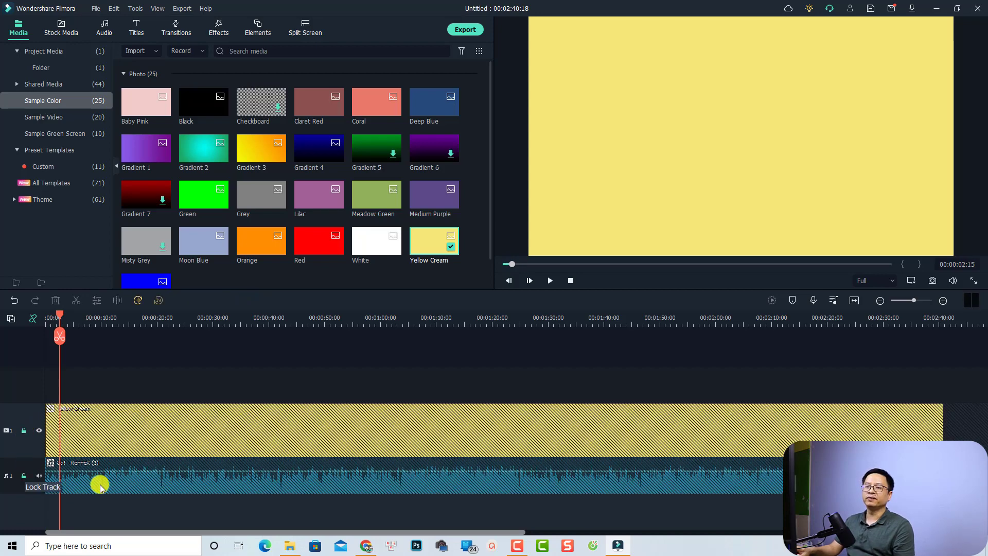
left_click_drag(59, 312, 10, 334)
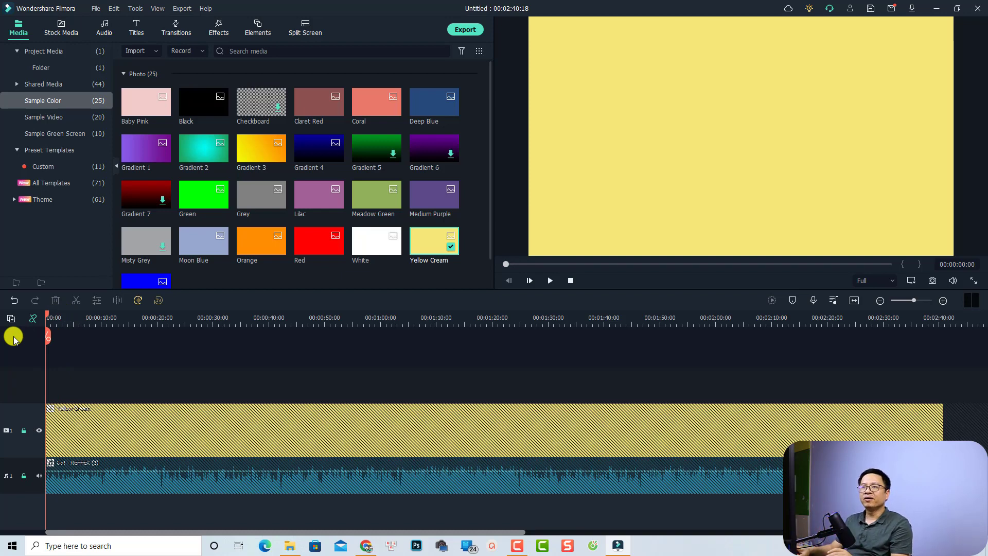
Place the downloaded stock photo of the seated woman on a pink background at the start of a new track above Yellow Cream
left_click(62, 35)
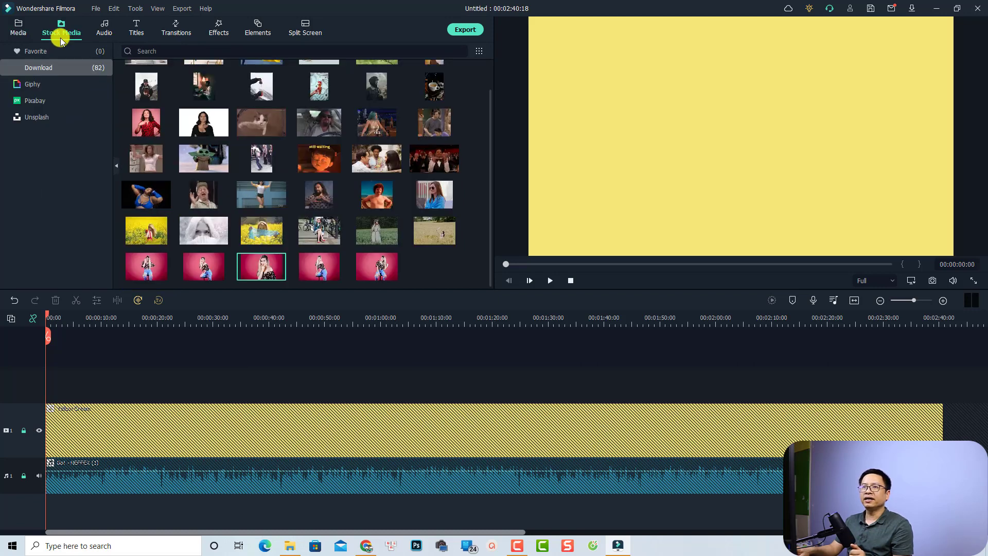
left_click(39, 103)
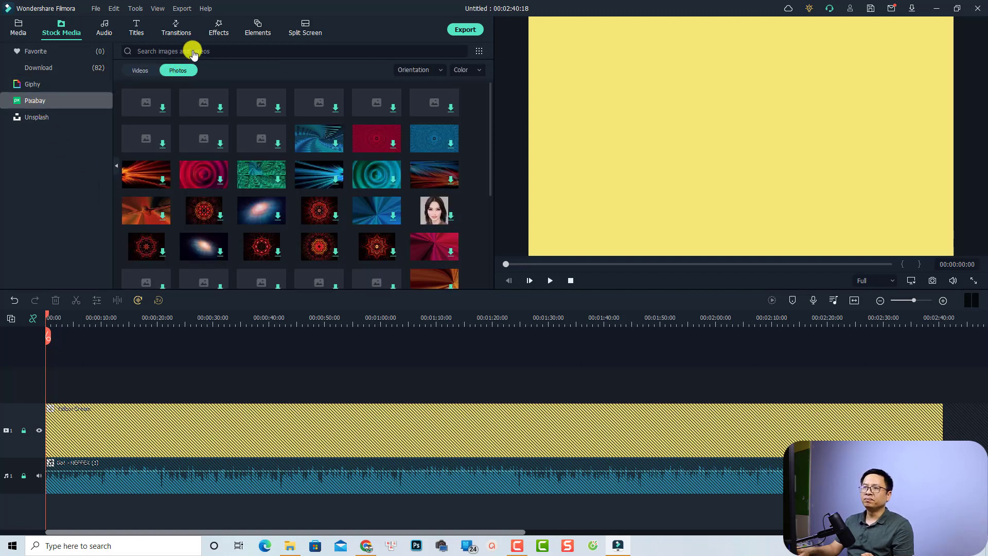
left_click(224, 49)
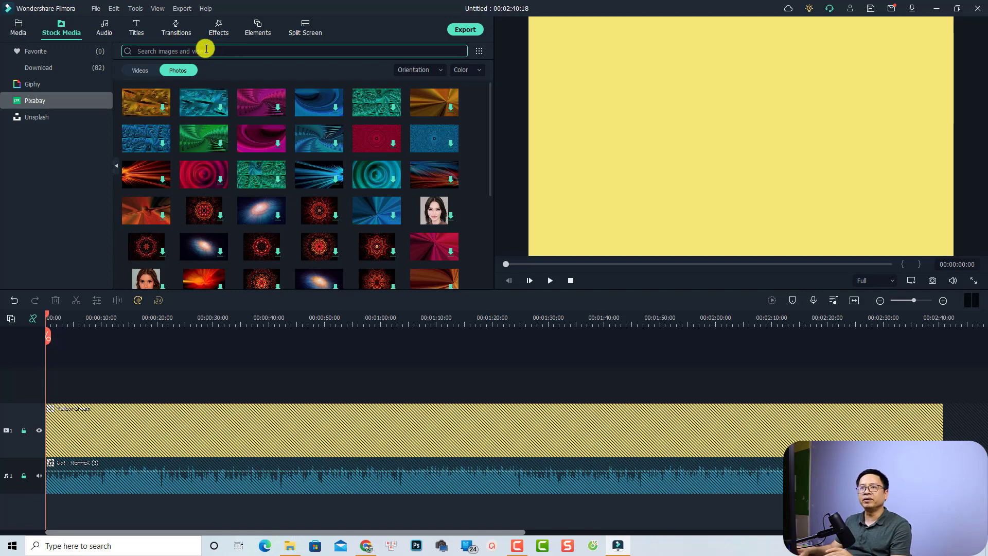
left_click(31, 67)
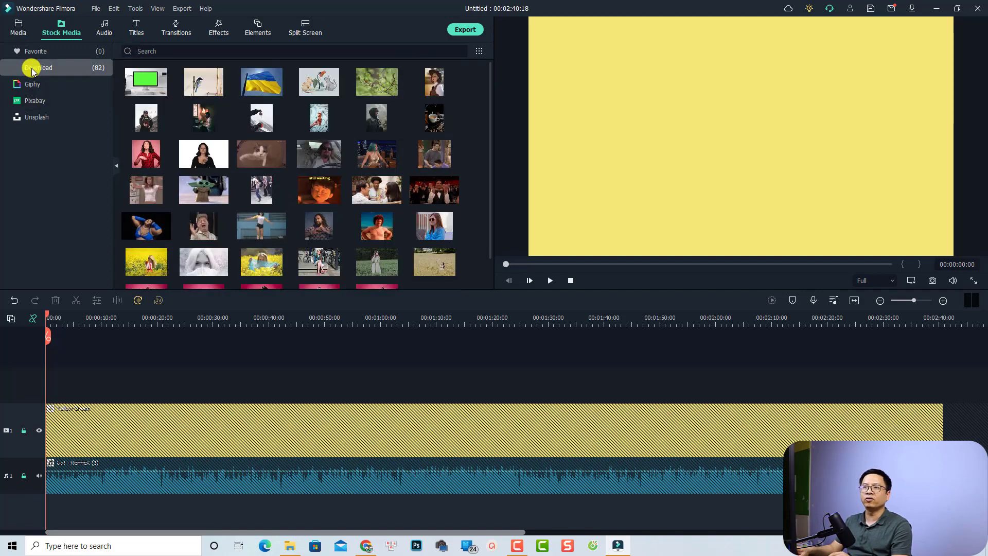
scroll(326, 164, "down", 1)
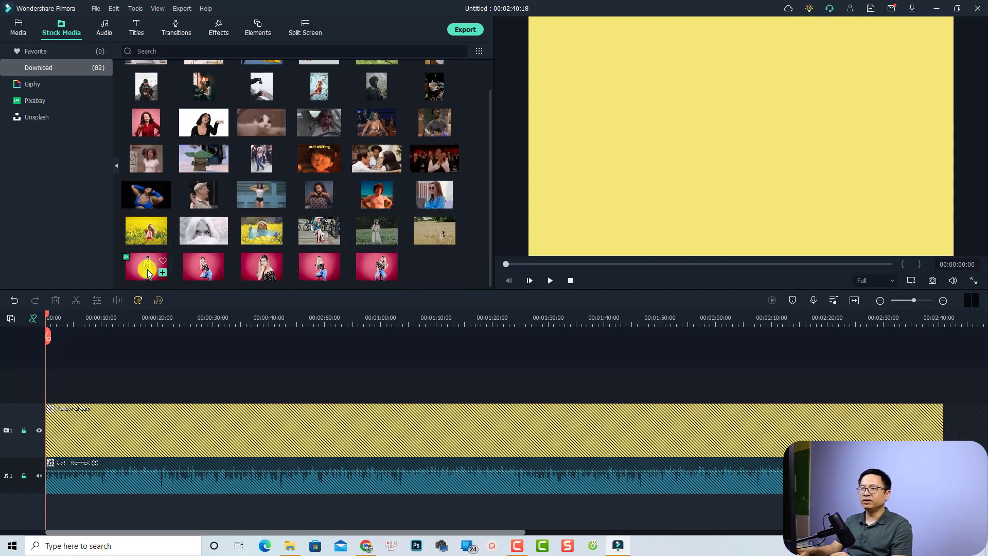
left_click_drag(148, 273, 42, 403)
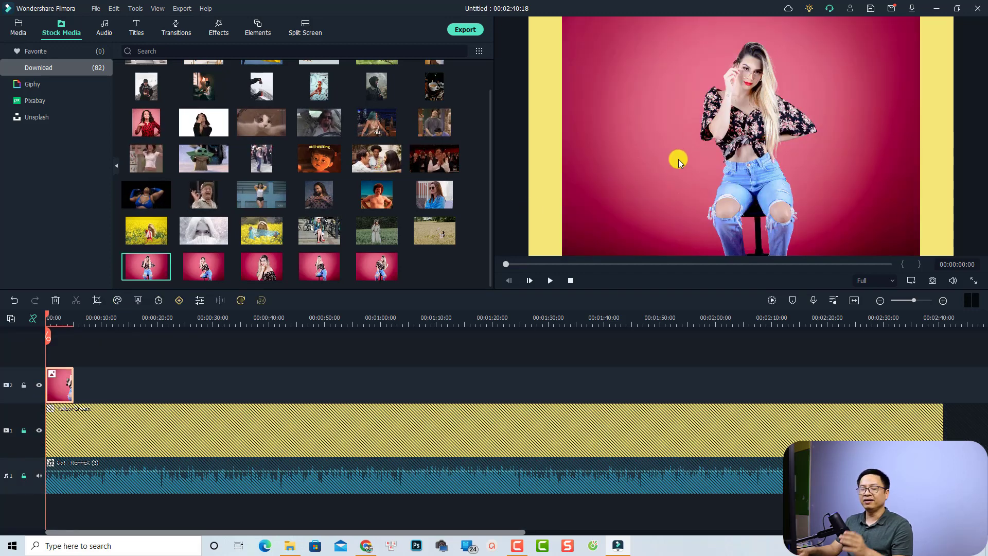
Shift the woman's photo horizontally to position X -19.7, Y 0.0 and accept the transform
double_click(712, 164)
left_click_drag(724, 164, 718, 157)
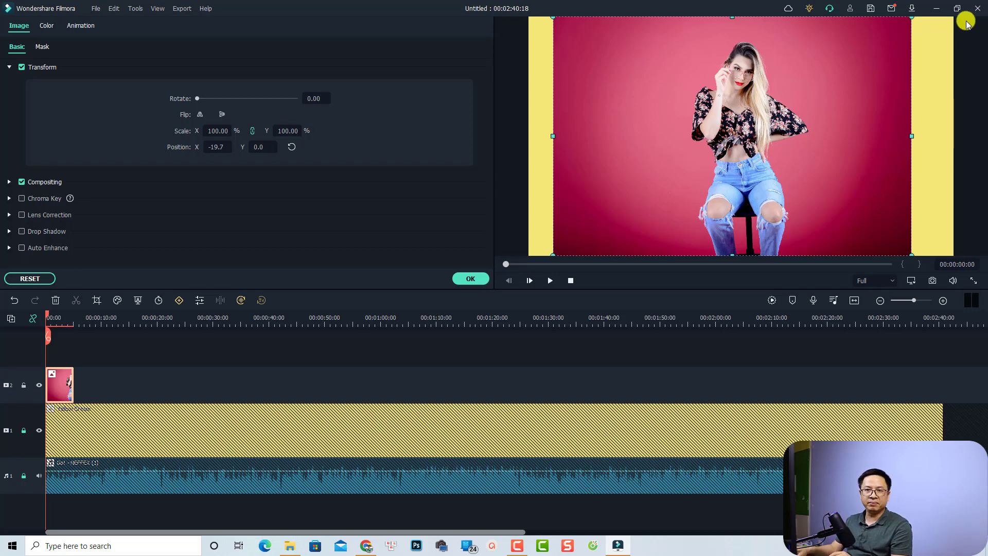
left_click(468, 277)
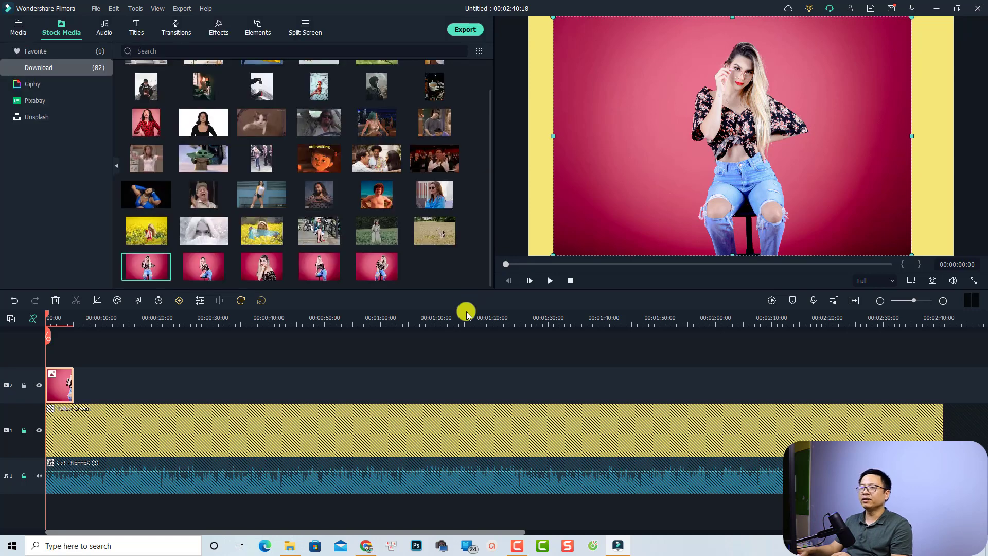
Search the effects for "mask" and apply Shape Mask to the woman's photo clip
left_click(218, 31)
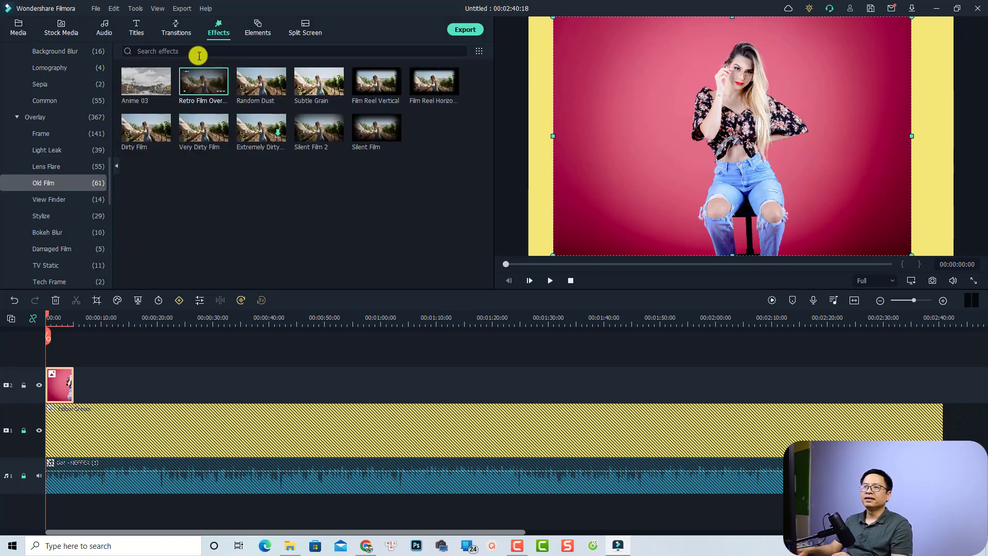
scroll(75, 80, "up", 10)
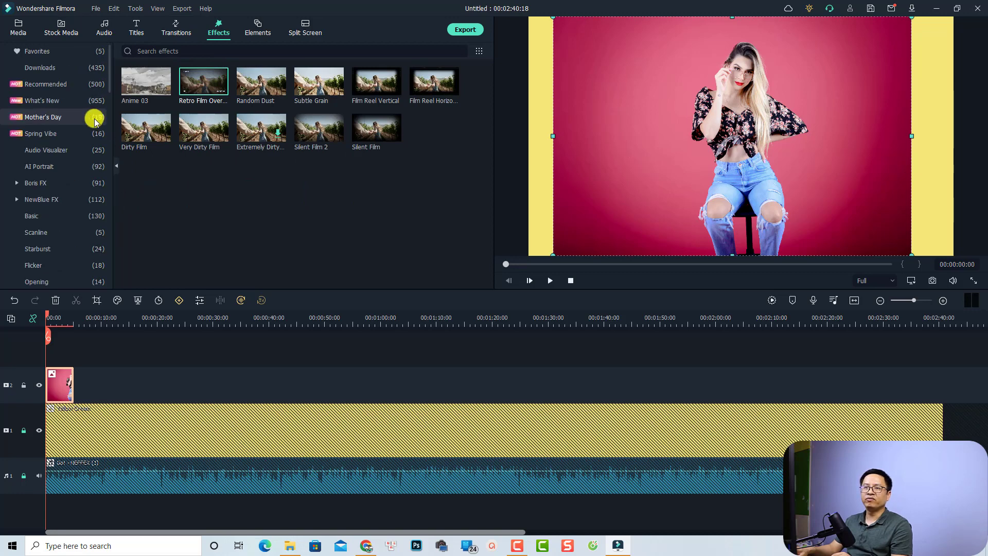
left_click(66, 88)
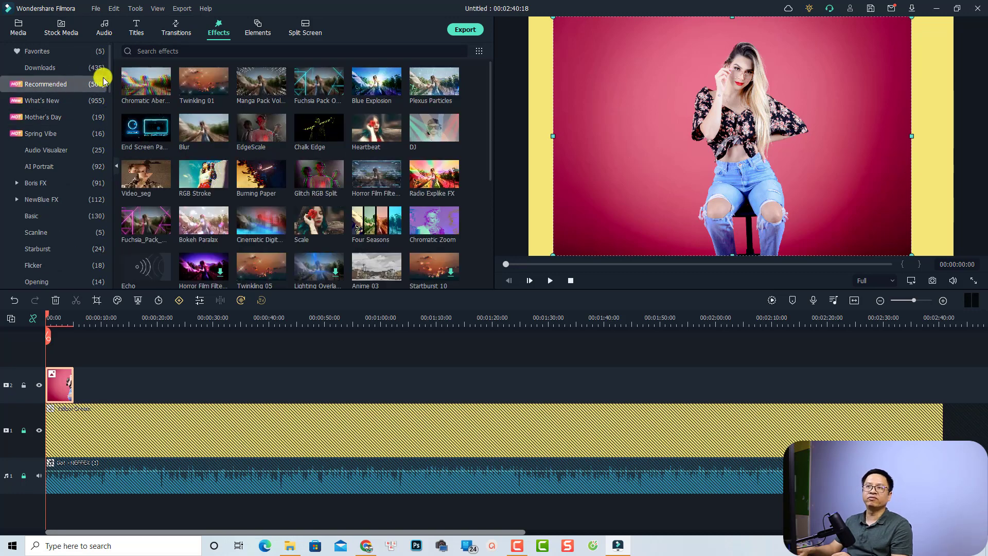
left_click(170, 53)
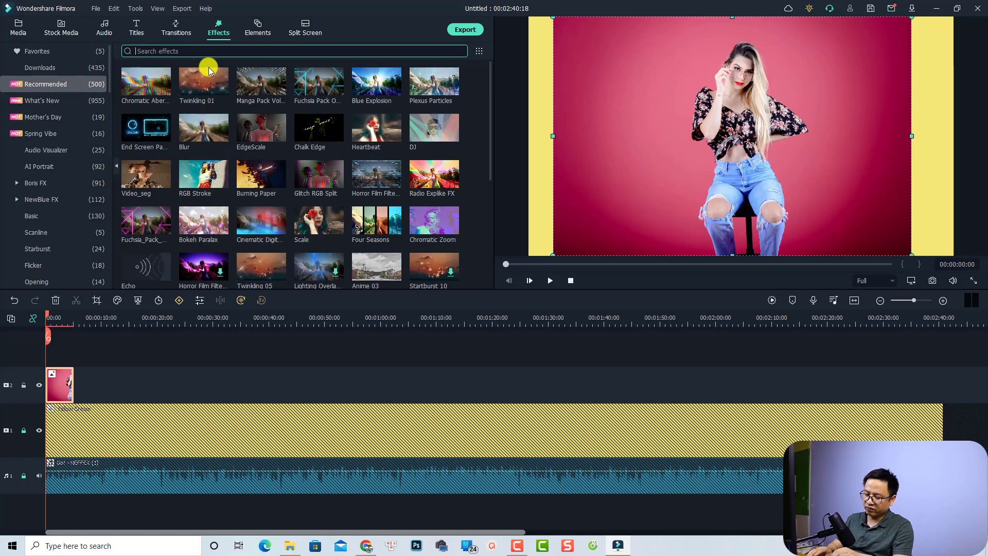
type("mask")
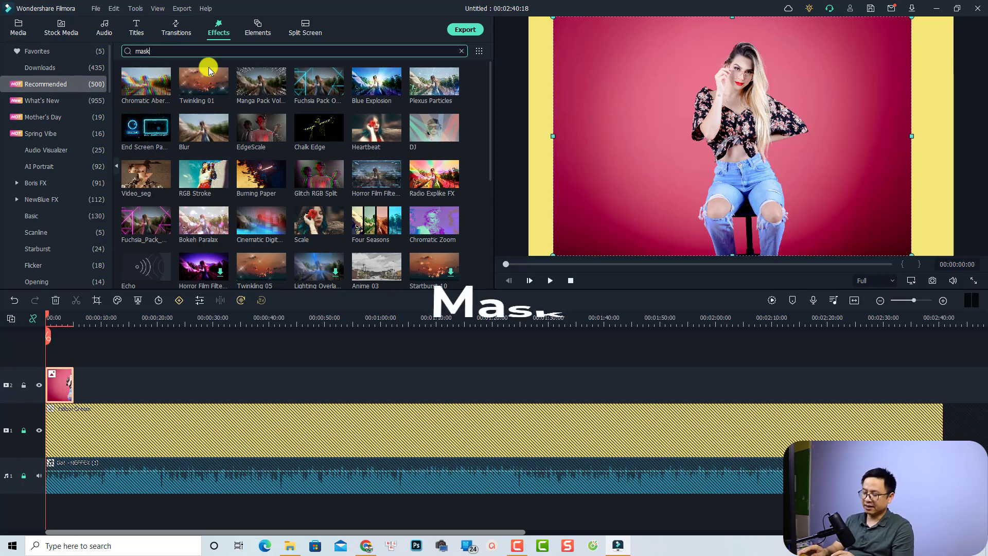
key("Return")
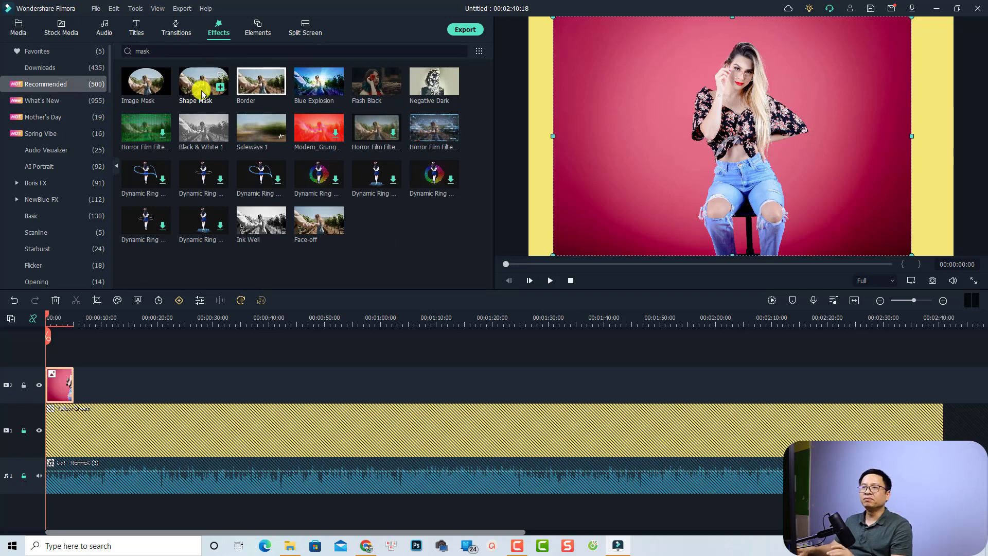
left_click_drag(202, 92, 67, 354)
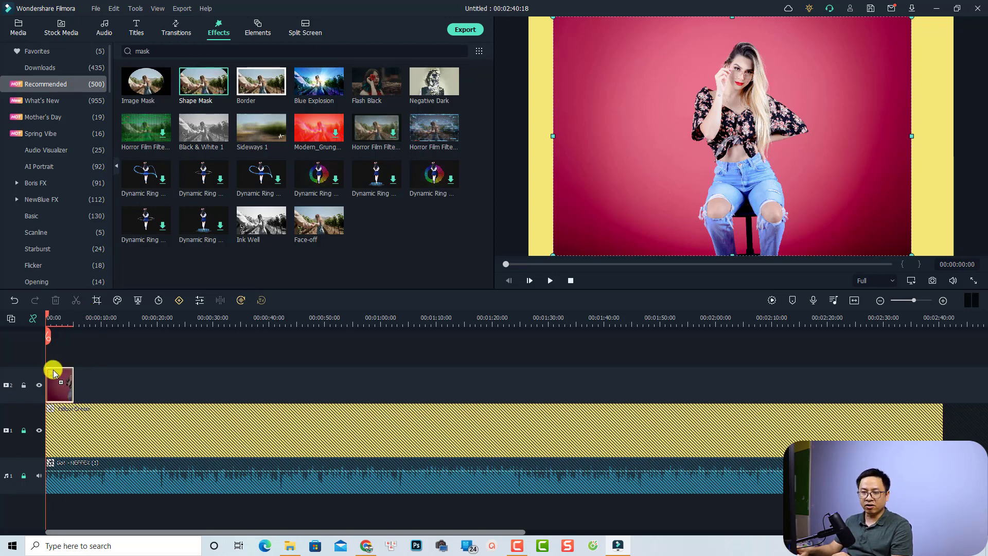
left_click_drag(54, 372, 52, 374)
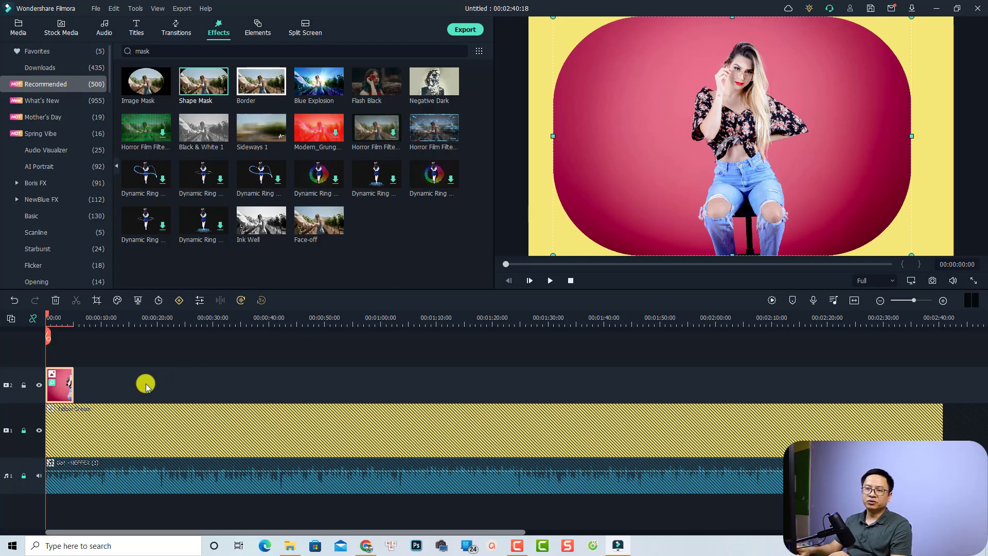
Set the photo's Shape Mask width to 52.08 and accept the effect settings
double_click(67, 392)
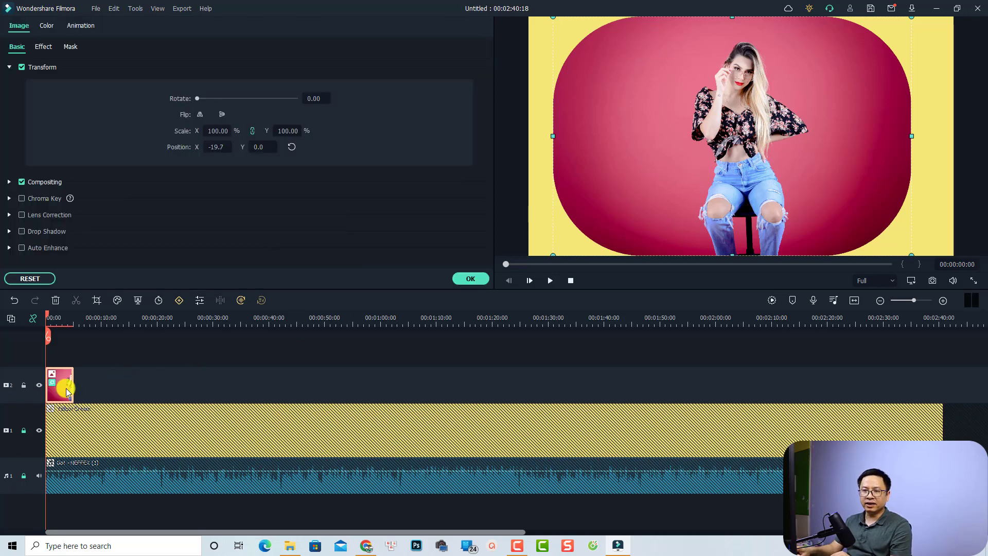
left_click(41, 47)
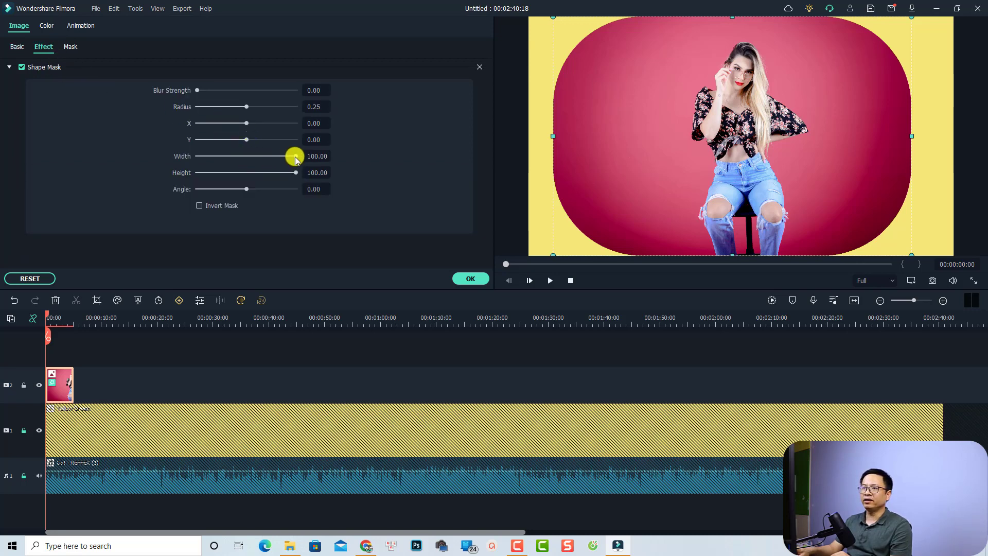
left_click_drag(294, 160, 248, 155)
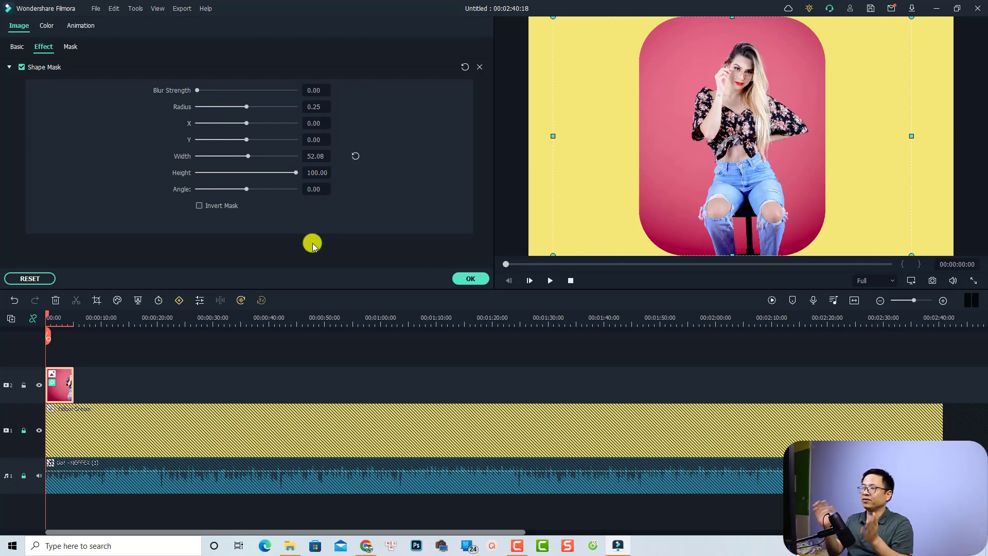
left_click(469, 279)
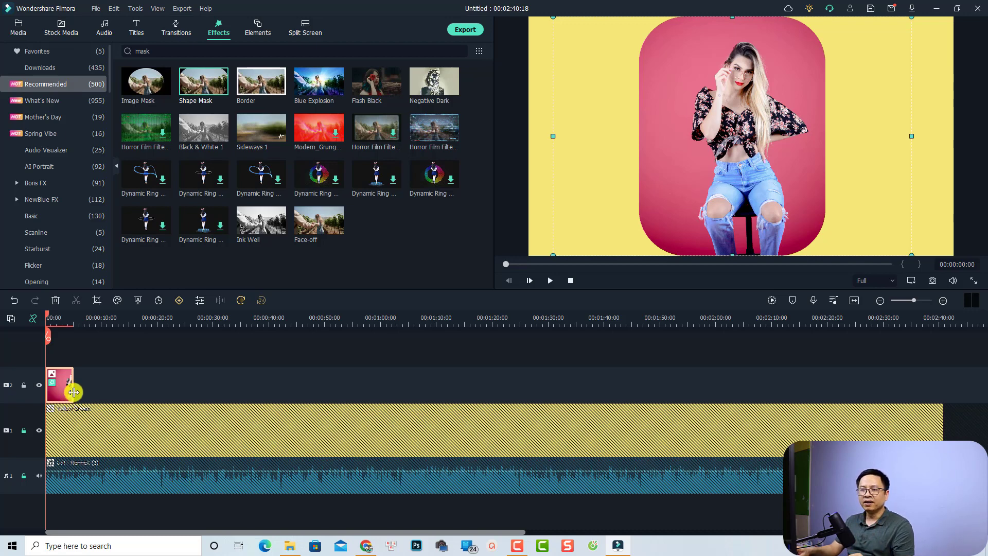
Extend the masked photo clip to the end of the Yellow Cream background and lock its track
left_click_drag(74, 392, 944, 385)
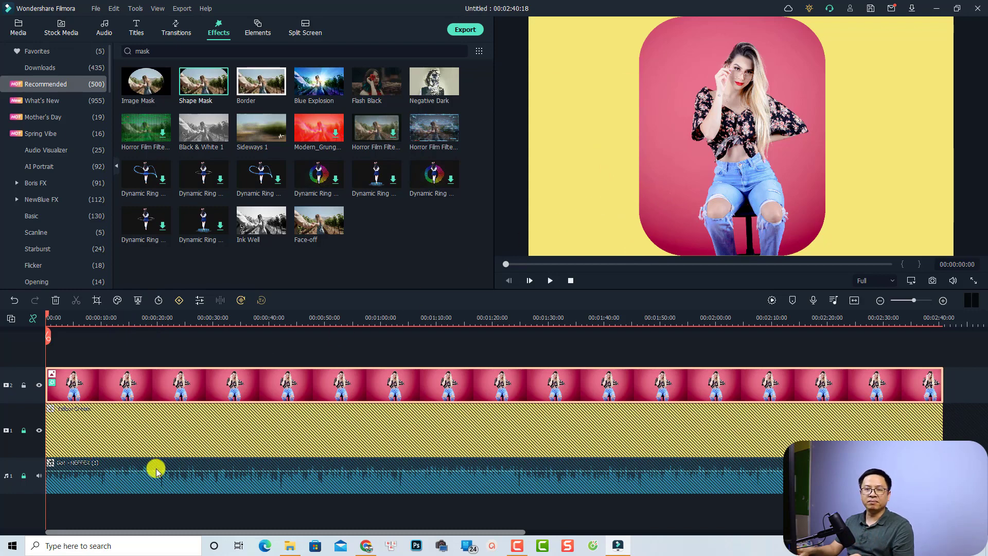
left_click(23, 386)
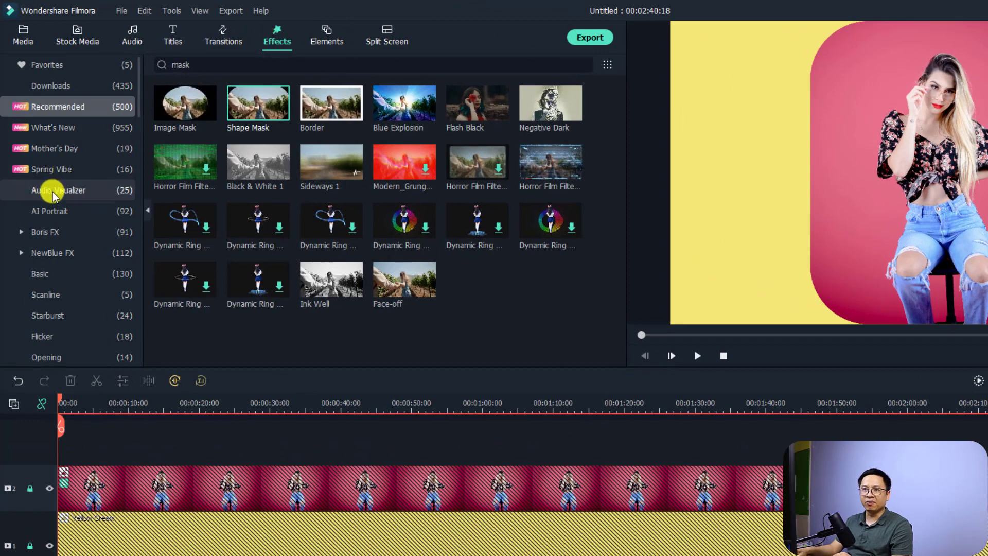
Add the White Circle 1 audio visualizer effect at the start of a new track above the photo
left_click(54, 191)
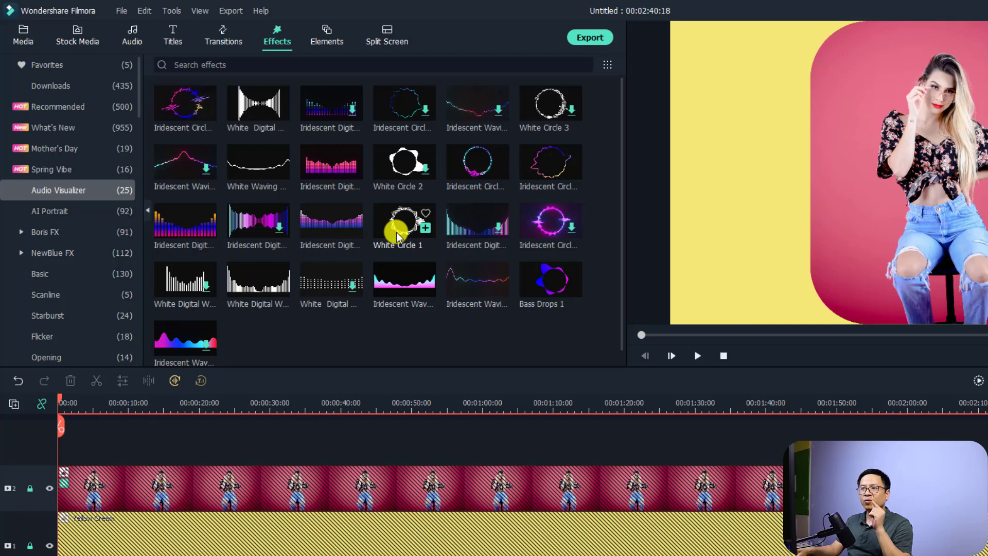
left_click_drag(396, 233, 56, 453)
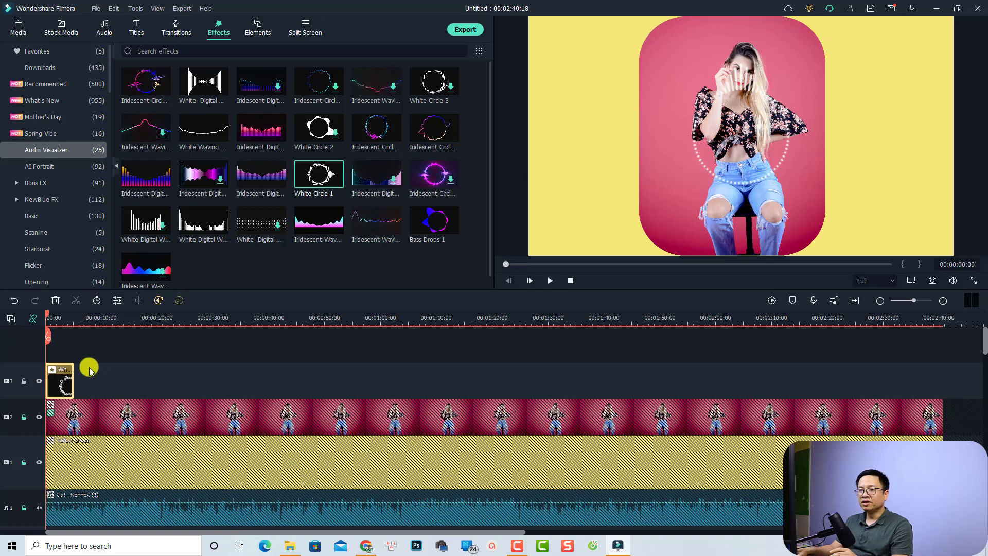
Set the White Circle 1 visualizer's Position X to 38.41 and its radius to 1.69
double_click(62, 385)
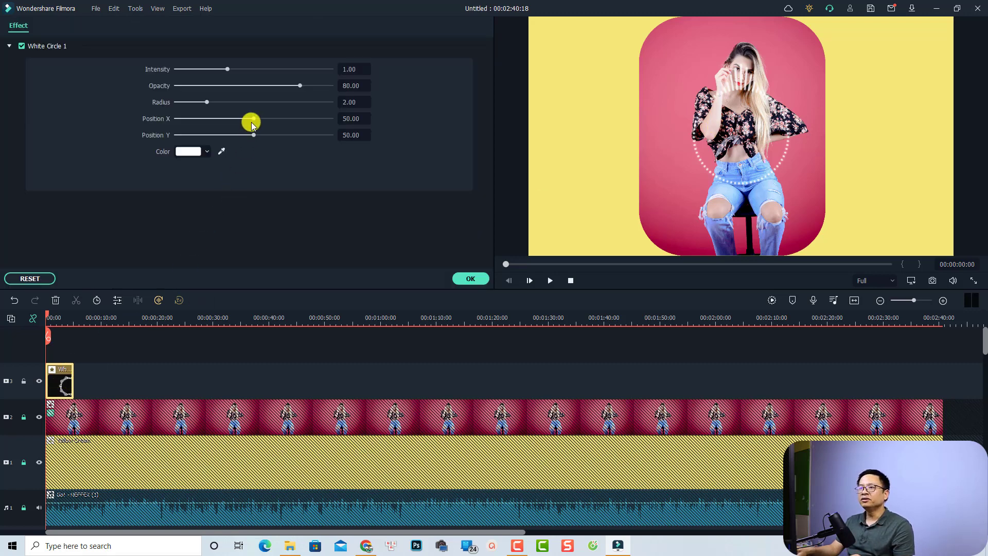
left_click_drag(253, 118, 236, 117)
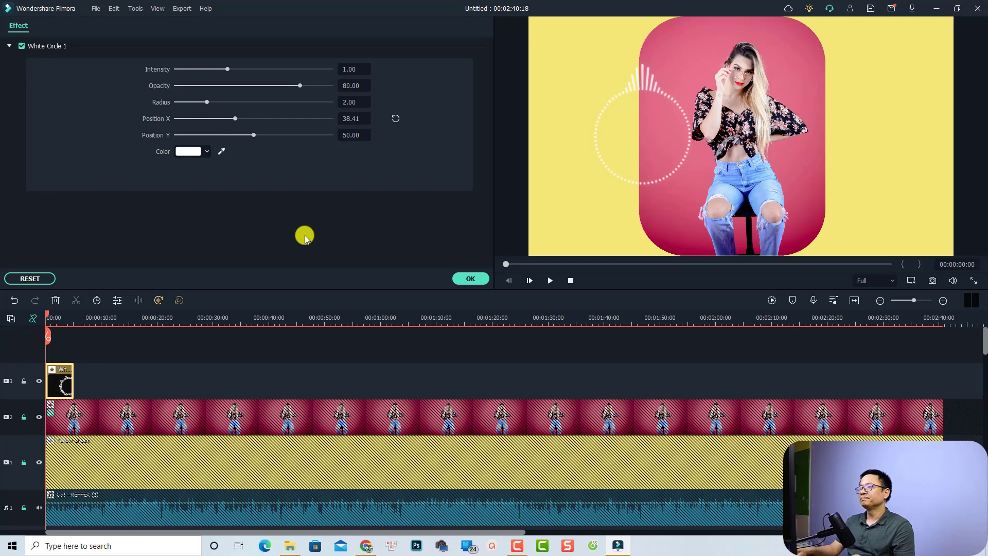
left_click(207, 102)
left_click_drag(207, 103, 203, 102)
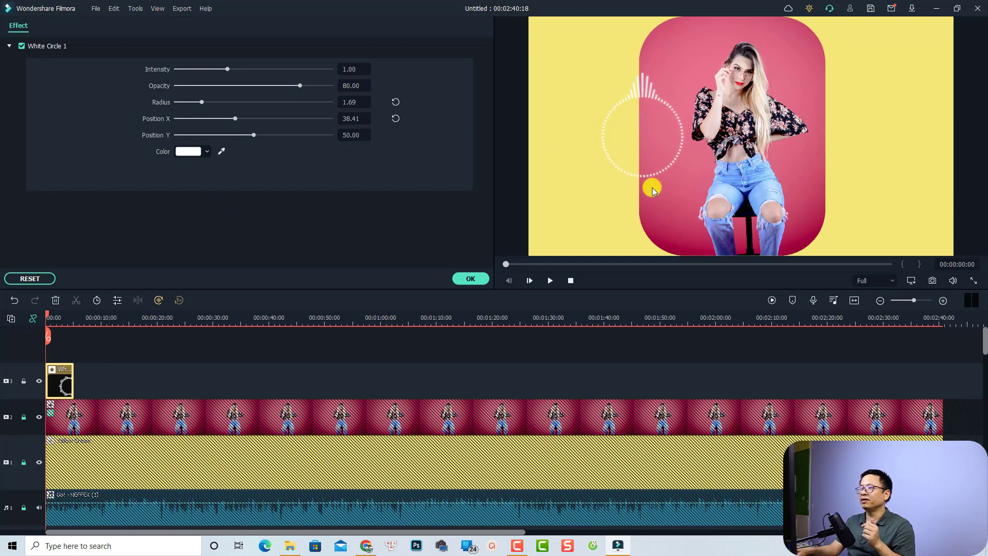
Change the White Circle 1 visualizer's color to bright green #00ff00 and accept the effect settings
left_click(207, 151)
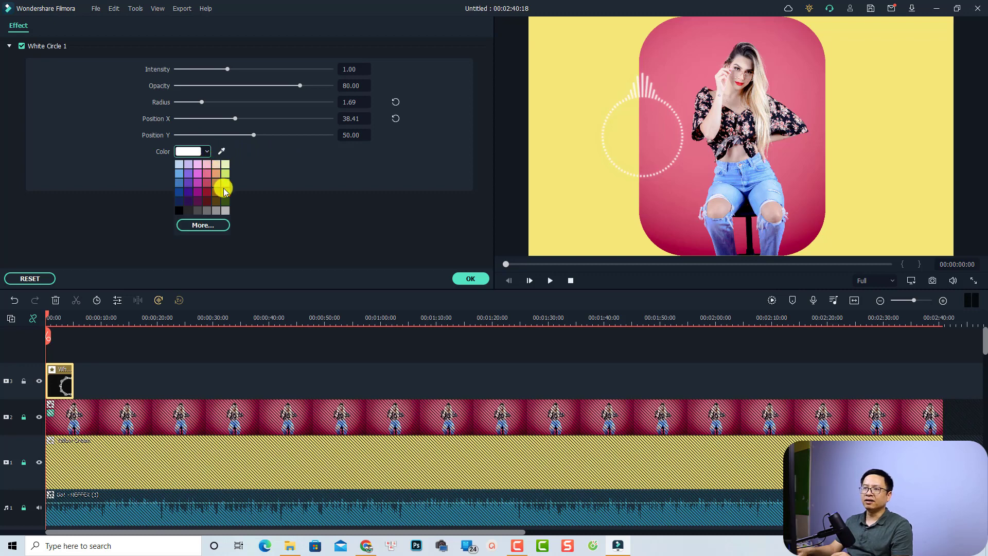
left_click(203, 224)
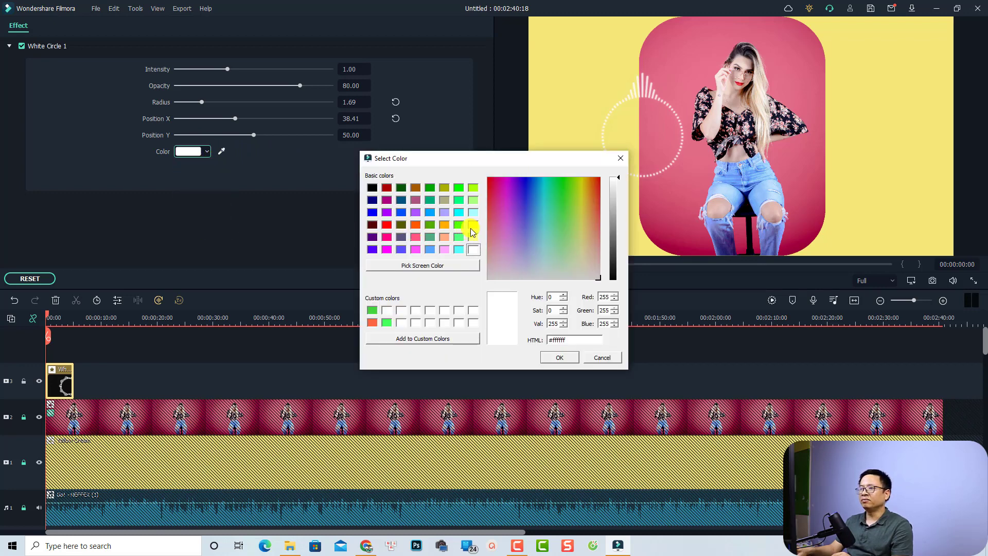
left_click(457, 188)
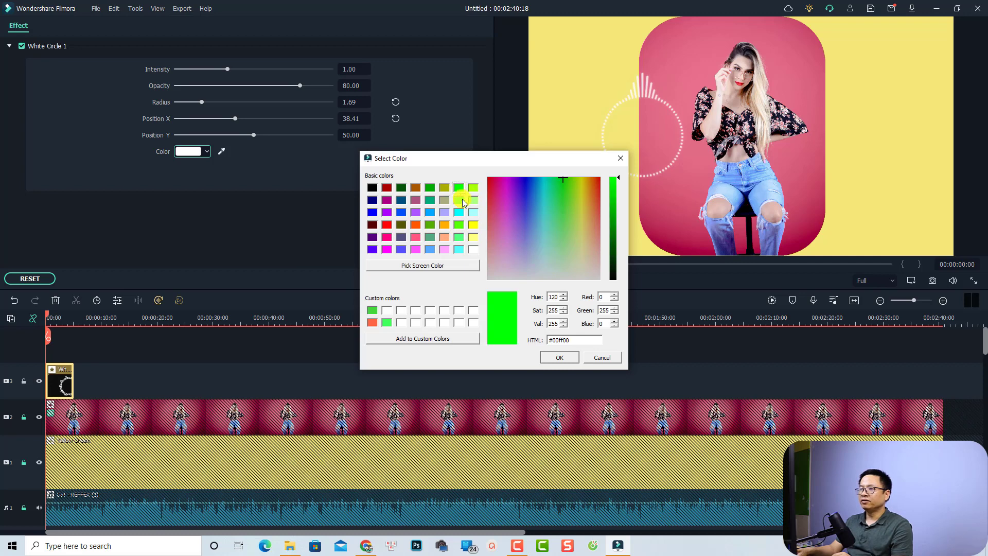
left_click(559, 358)
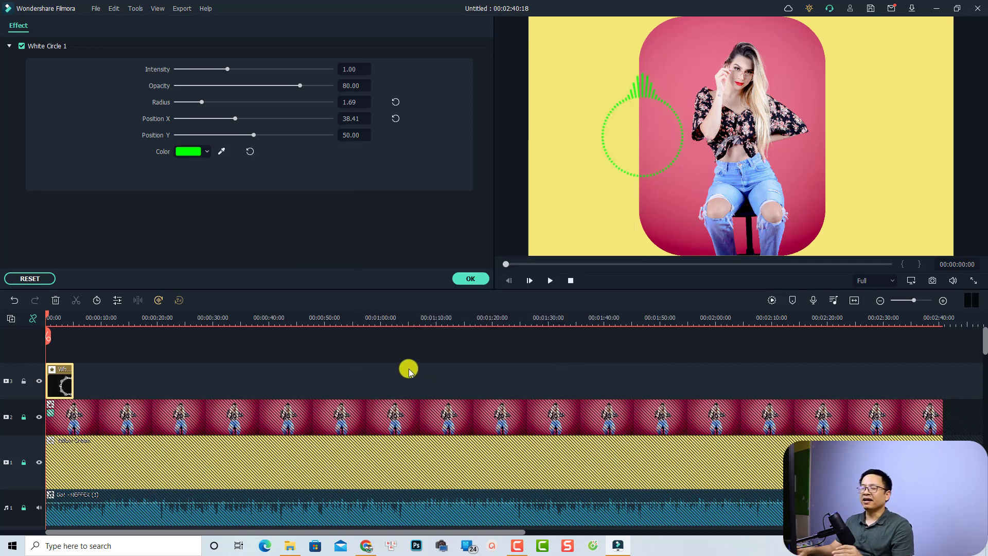
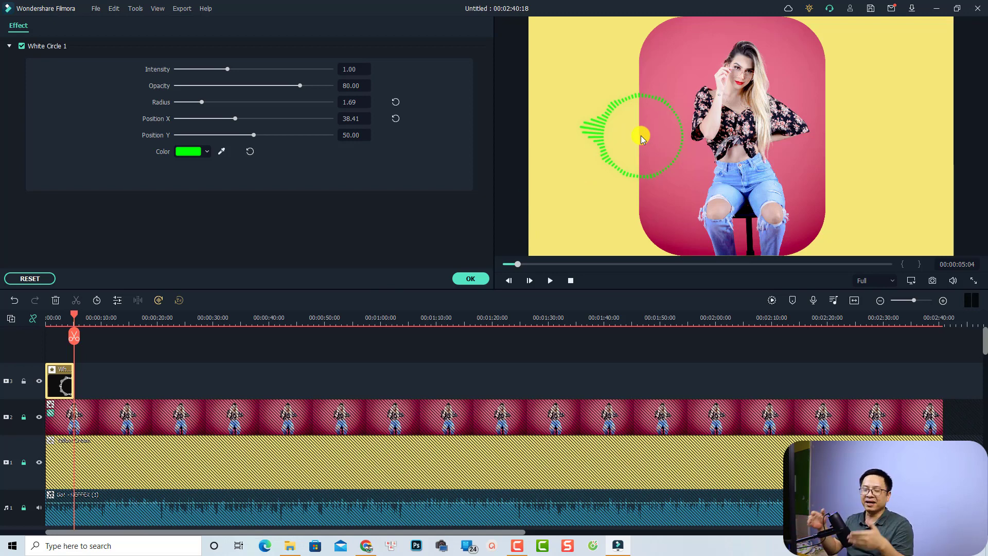
left_click(469, 280)
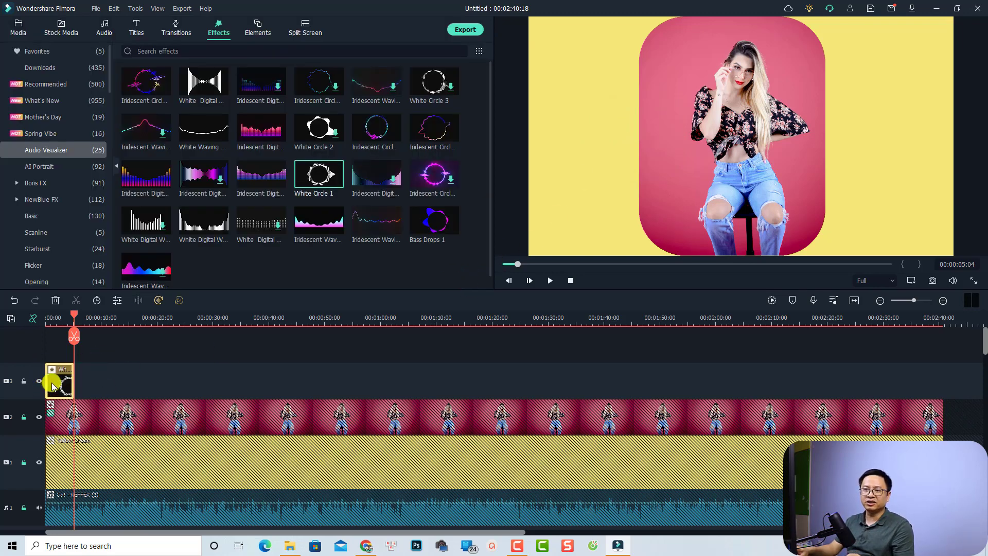
Copy the White Circle 1 clip, lock its track and paste the copy at the timeline start on a new track above
right_click(53, 386)
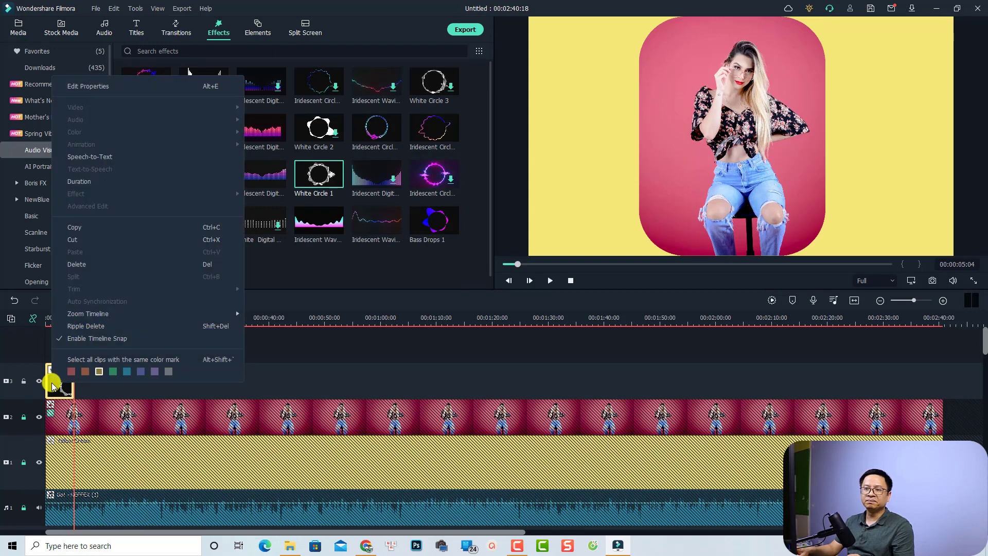
left_click(84, 227)
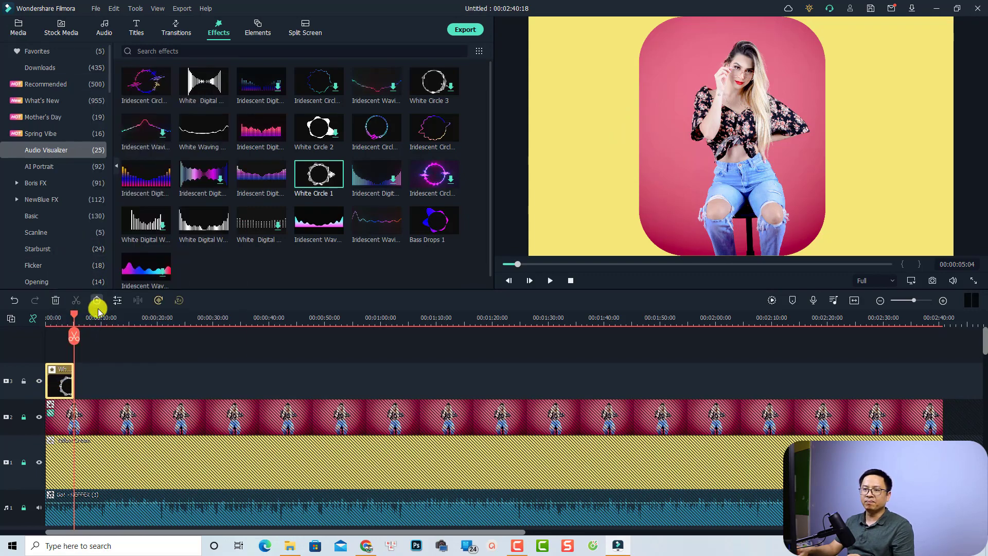
left_click(50, 315)
left_click_drag(50, 315, 37, 314)
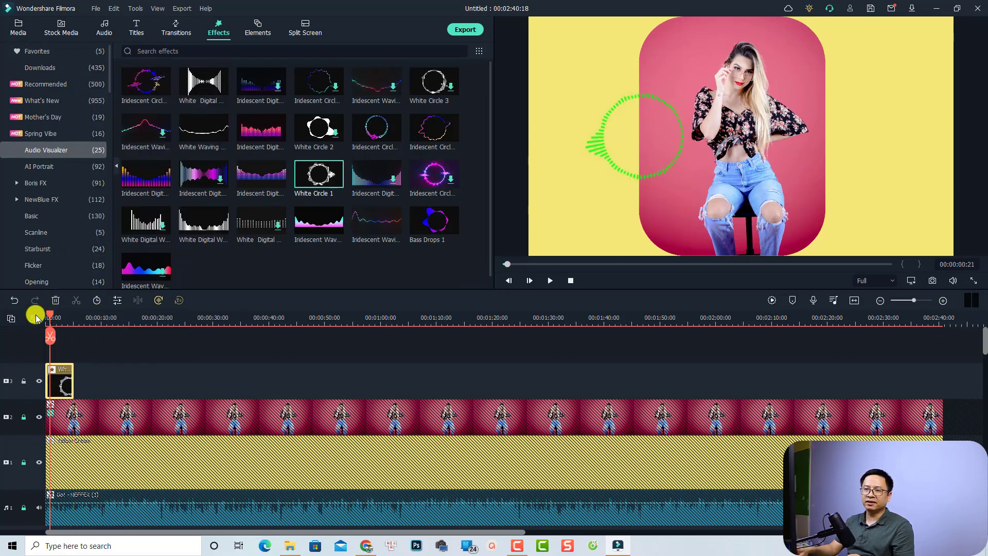
left_click(22, 381)
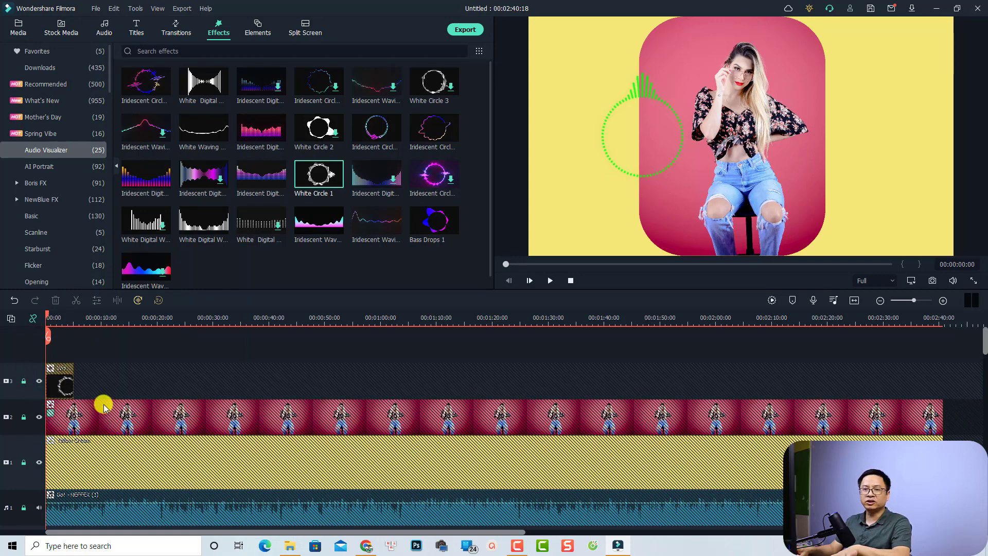
key("ctrl+v")
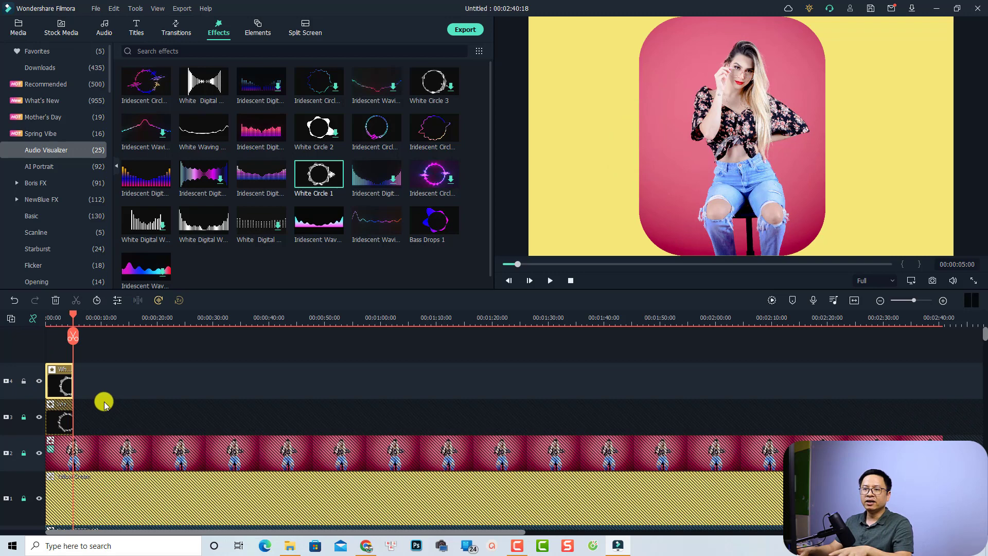
Set the upper White Circle 1 copy's radius to 1.49 and its color to red #ff0000
left_click(60, 319)
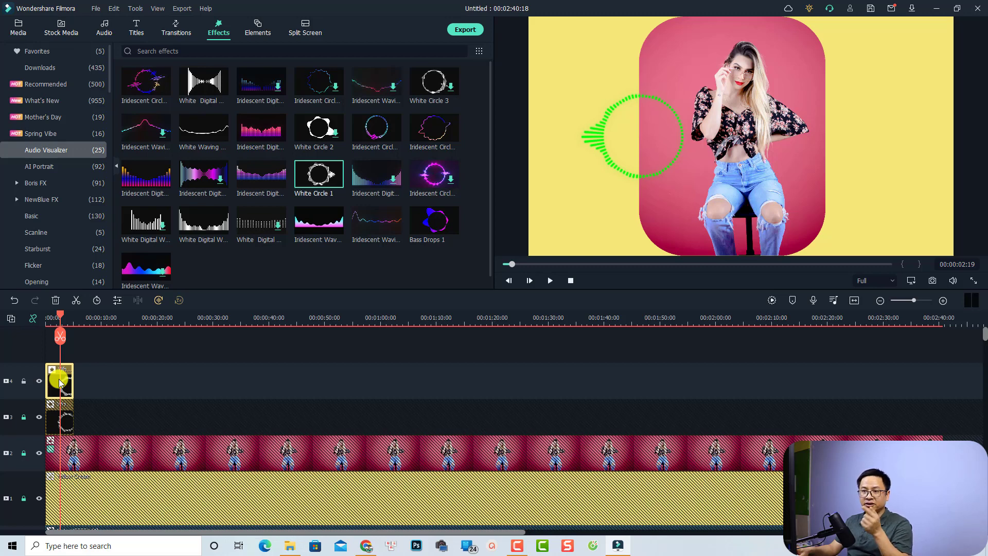
double_click(59, 382)
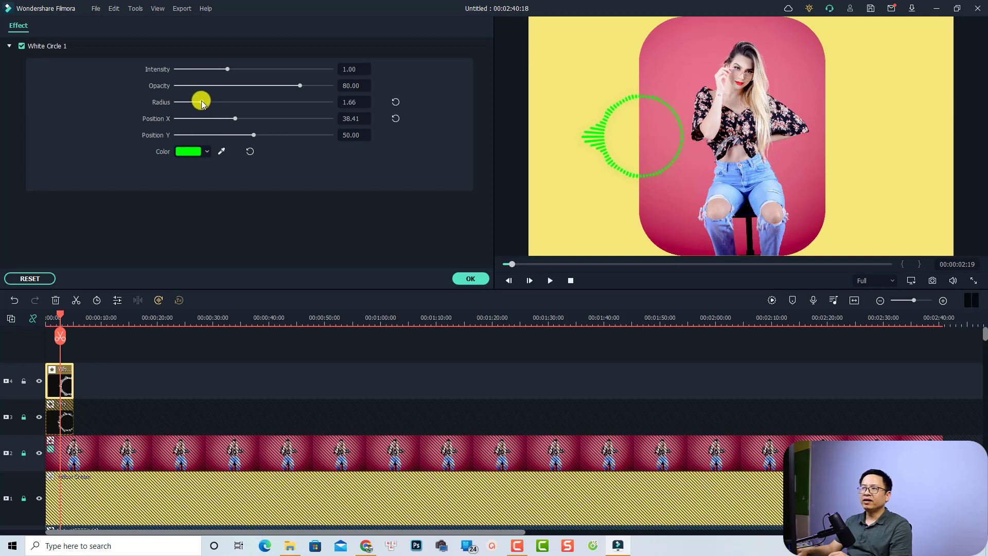
left_click_drag(200, 102, 199, 102)
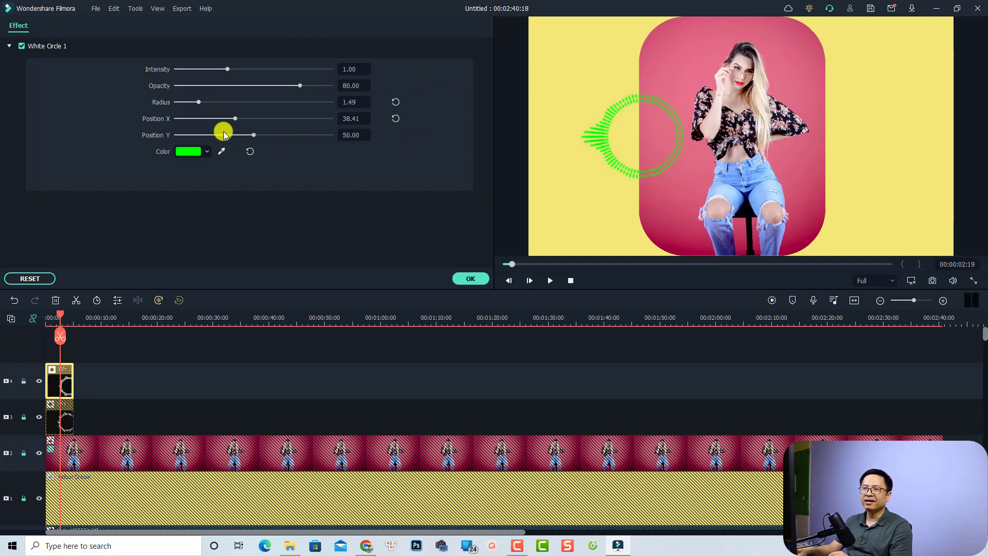
left_click(206, 156)
left_click(198, 227)
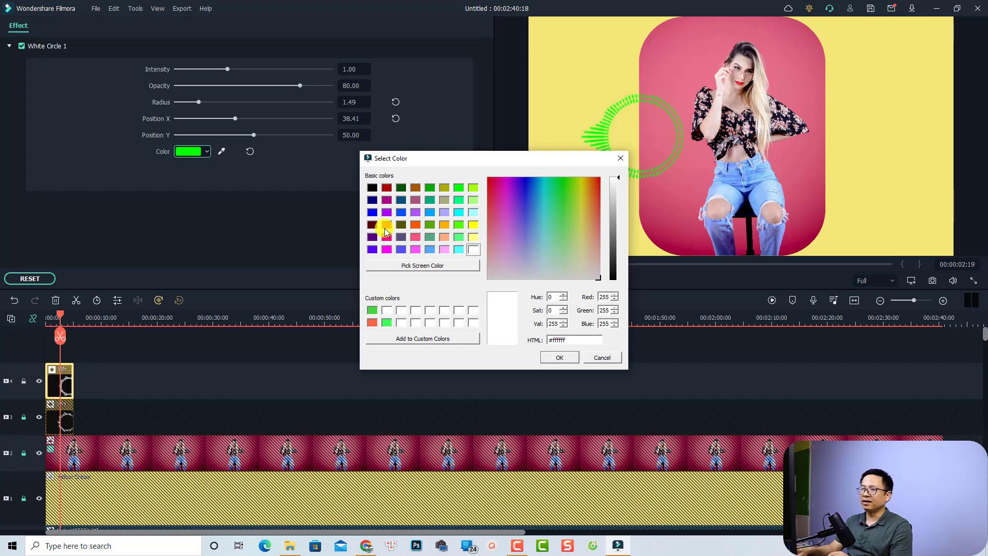
left_click(385, 226)
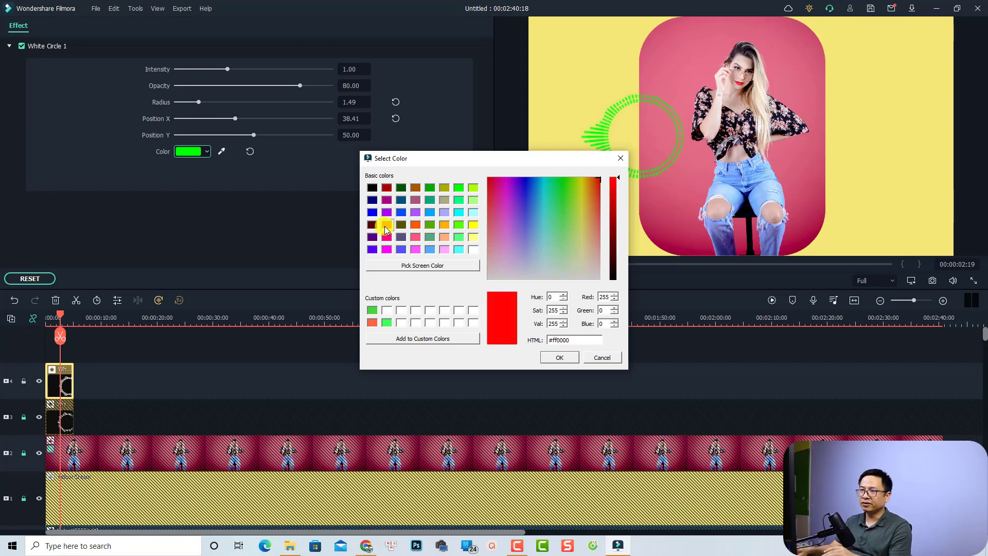
left_click(556, 356)
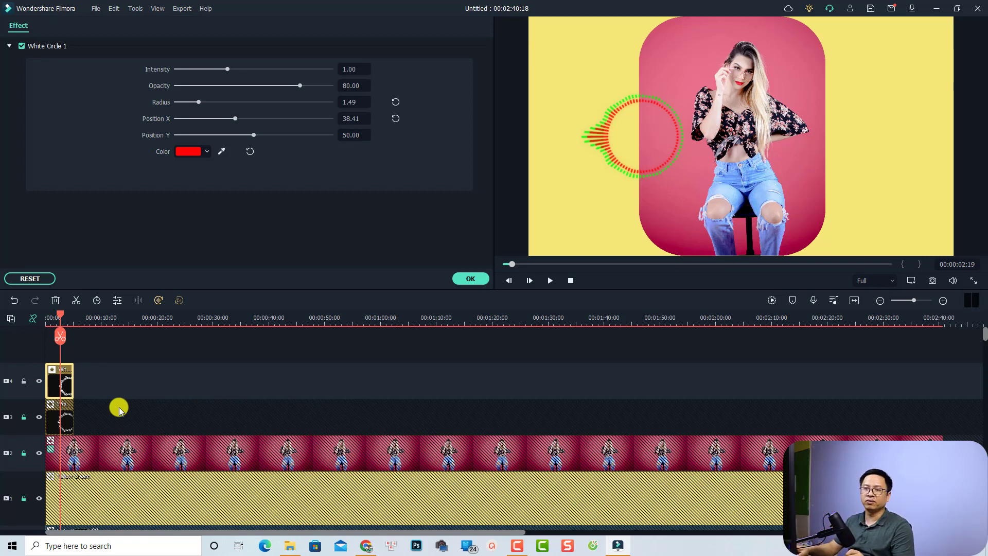
Unlock the lower visualizer's track and extend both White Circle 1 clips to the end of the photo clip
left_click(24, 416)
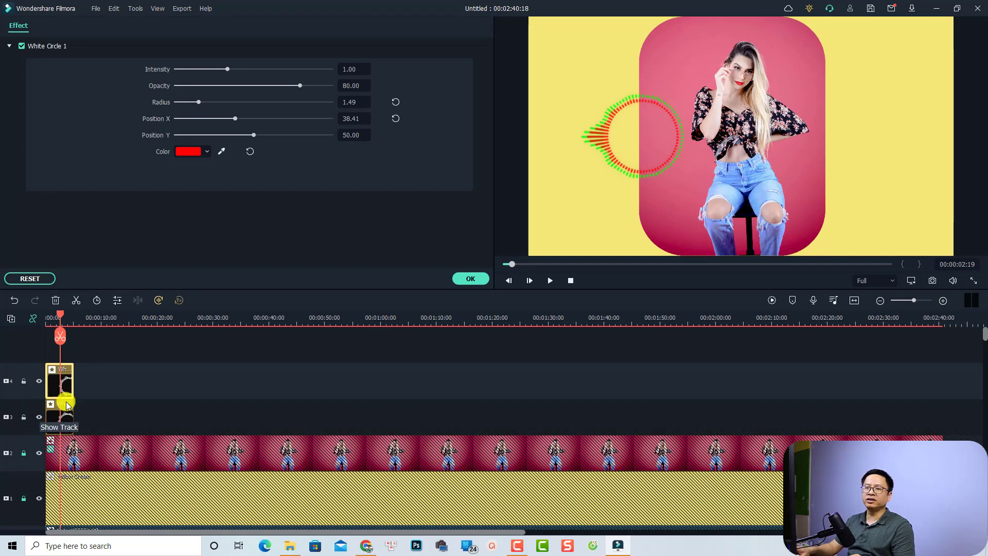
mouse_move(95, 360)
left_mouse_down()
mouse_move(53, 415)
mouse_move(677, 410)
mouse_move(941, 393)
left_mouse_up()
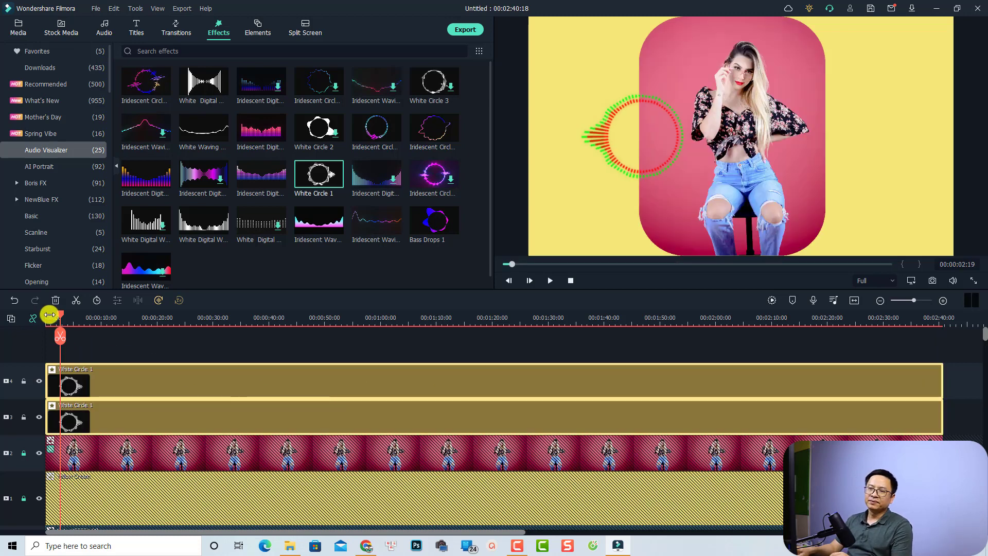
Play the timeline from the beginning to preview the two layered circle visualizers with the music
left_click_drag(56, 313, 32, 316)
left_click(156, 343)
key("space")
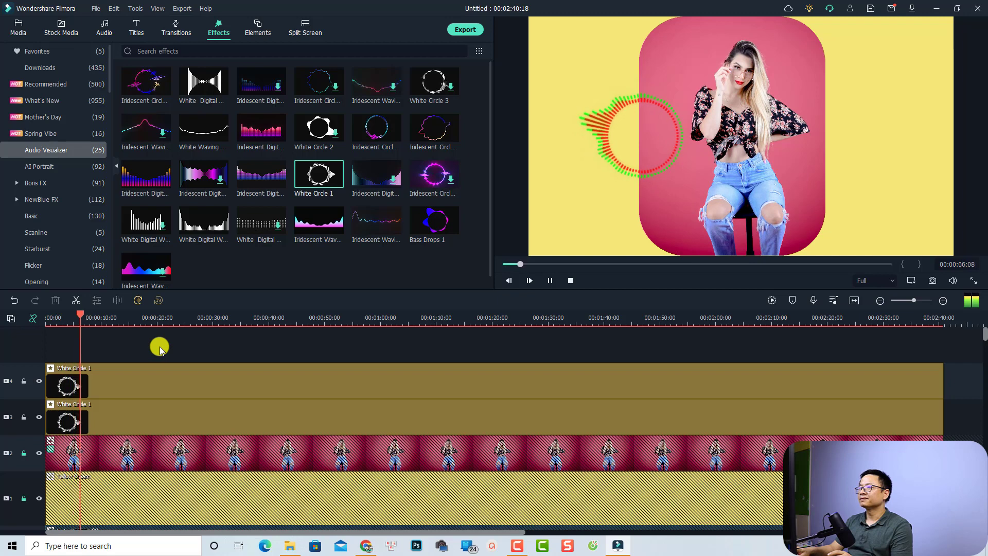
key("space")
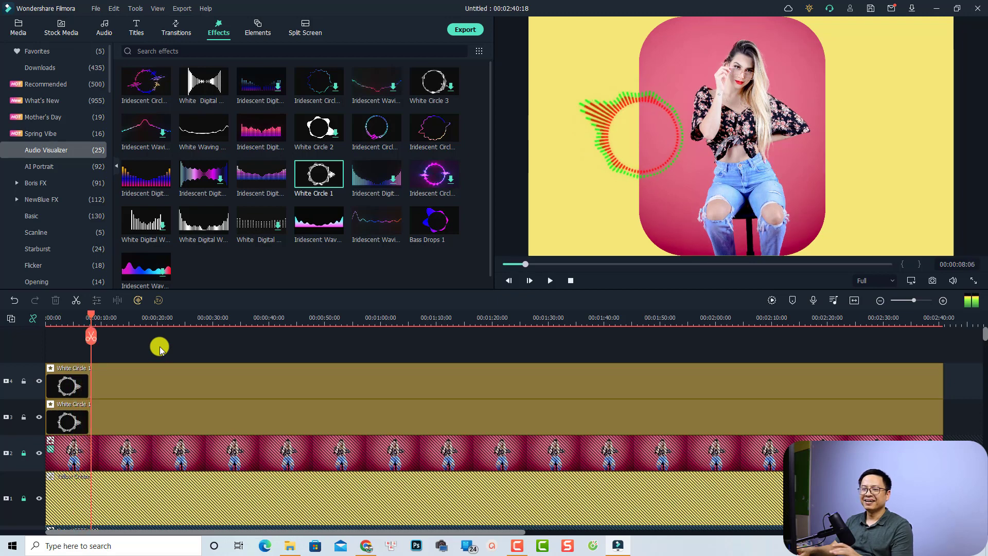
Unlock the photo's track and add the WordArt title Art Title 06 at the start of a new track above the visualizers
left_click(23, 453)
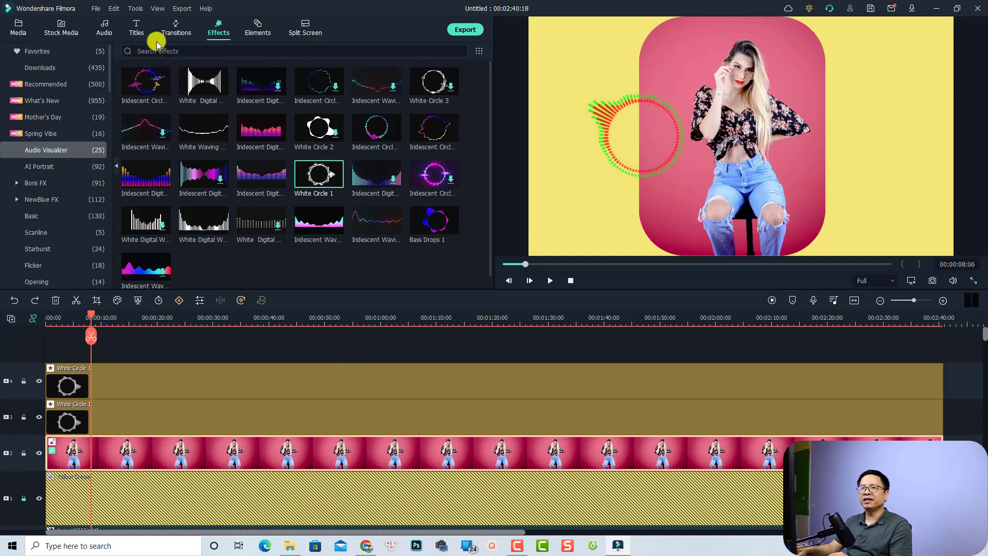
left_click(136, 24)
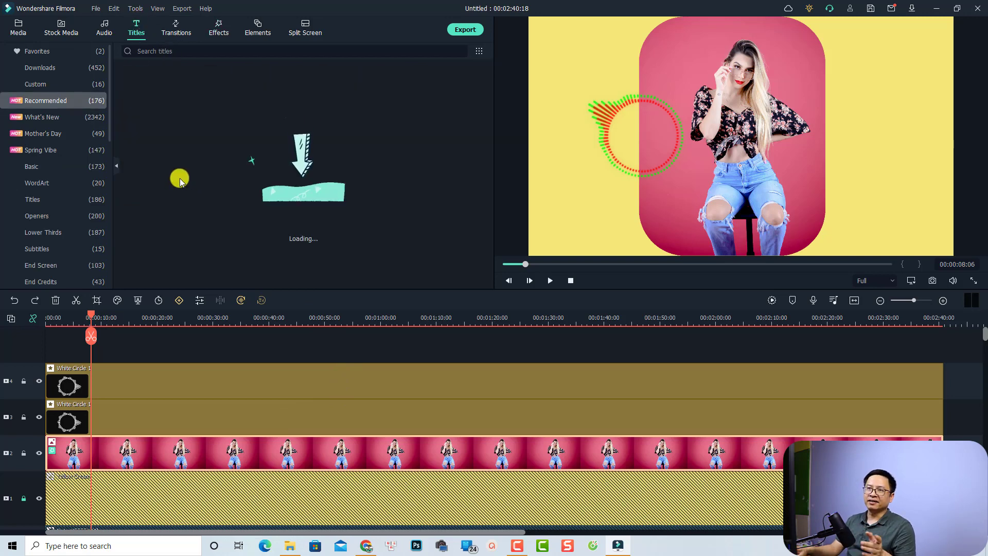
left_click(37, 183)
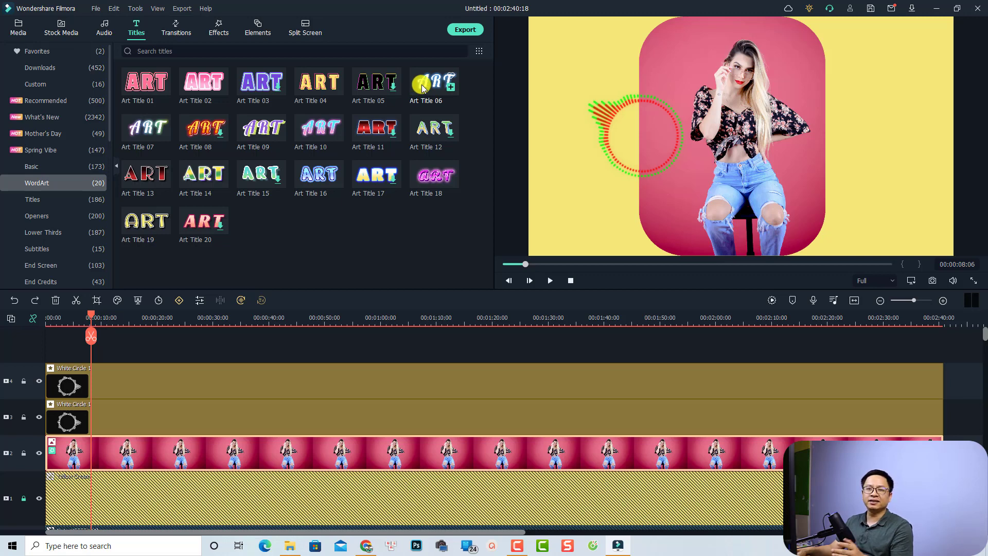
left_click_drag(421, 85, 57, 360)
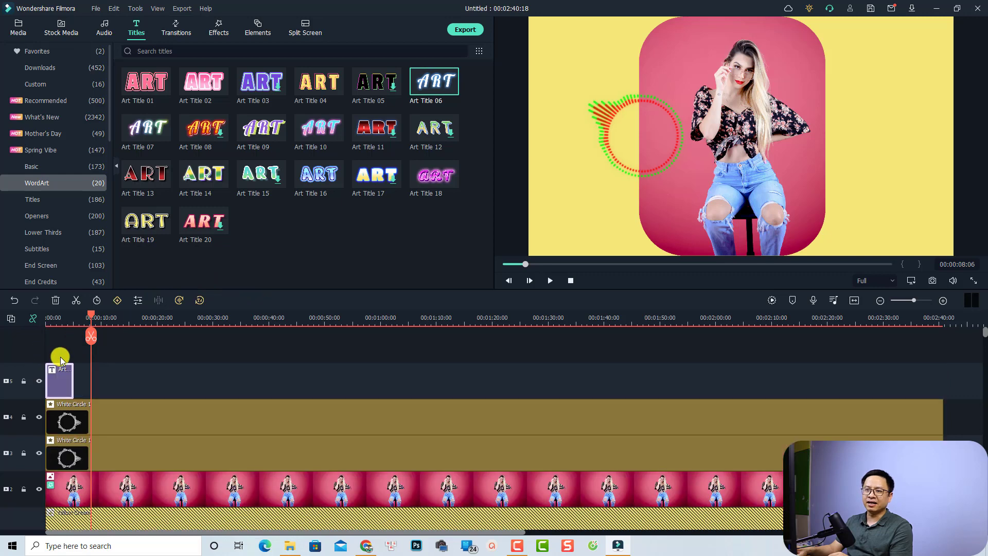
Replace the WordArt title's placeholder text with "Neffex"
left_click(55, 316)
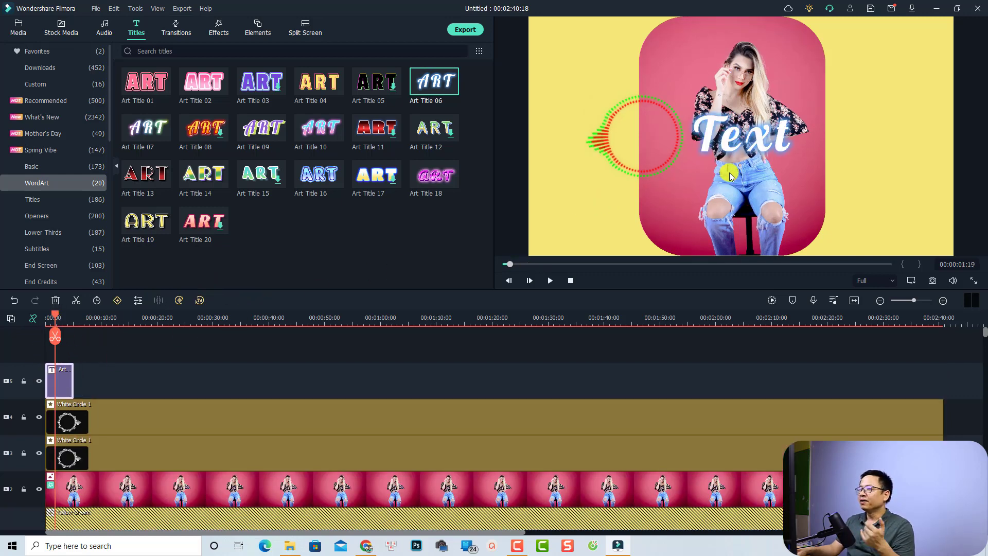
double_click(731, 146)
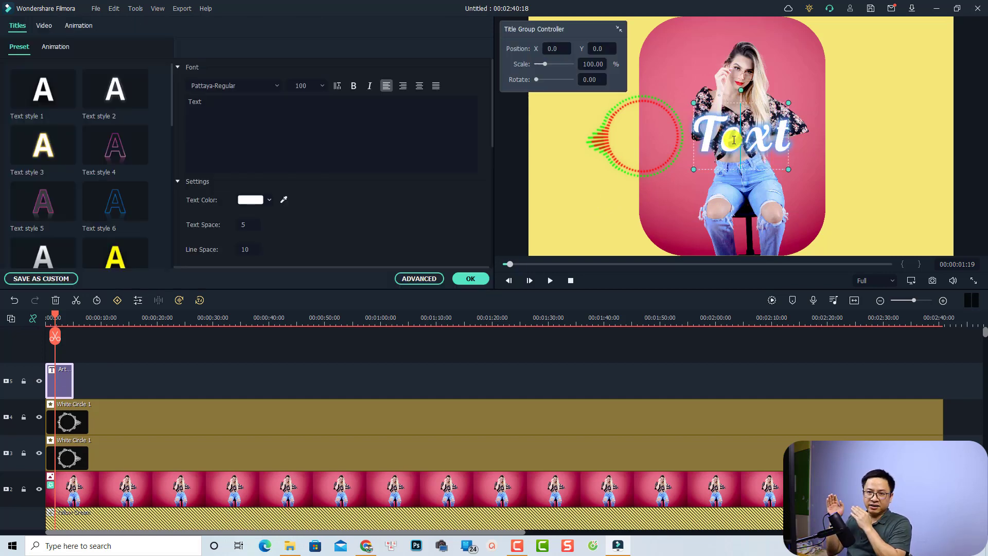
double_click(734, 140)
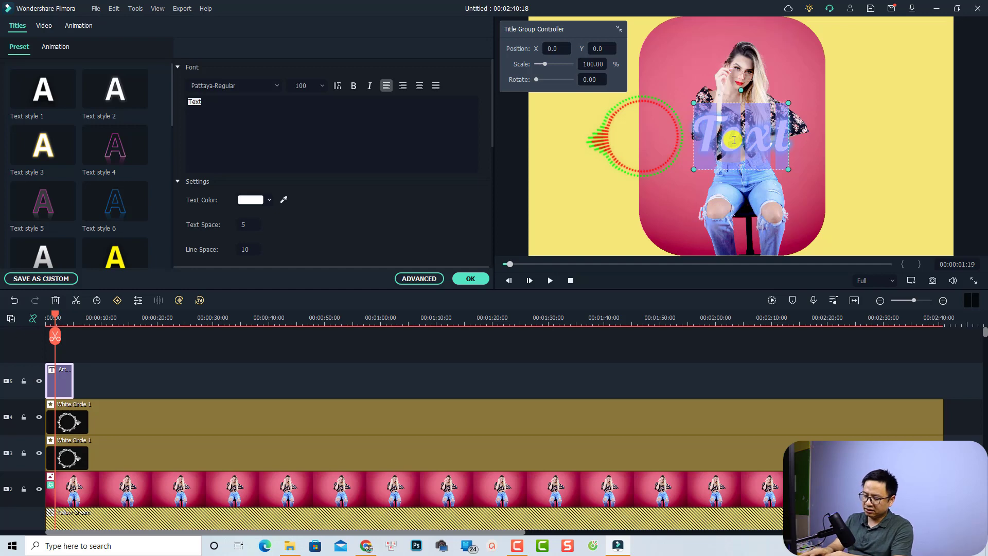
type("Neffex")
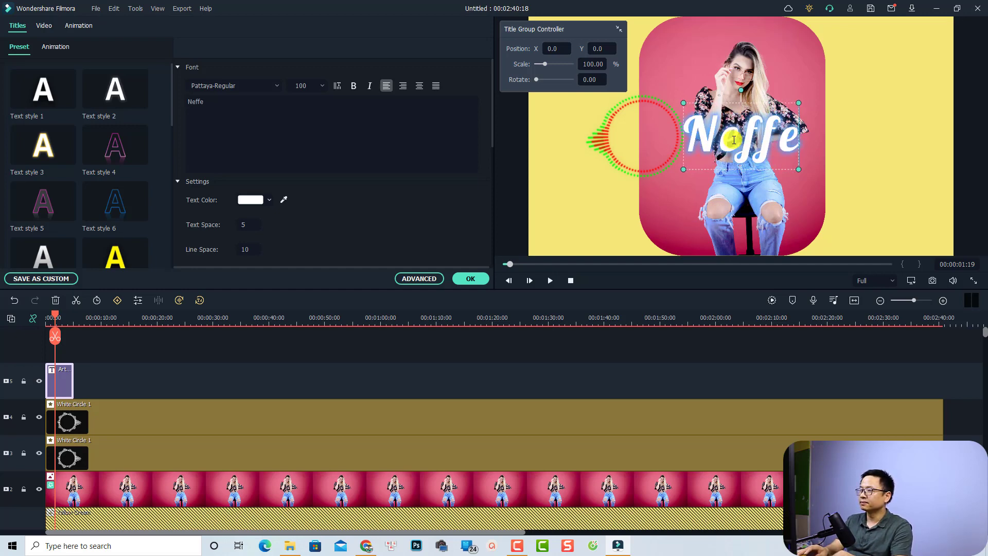
Set the Neffex title's font size to 44 and move it to the upper-left part of the photo
left_click(311, 85)
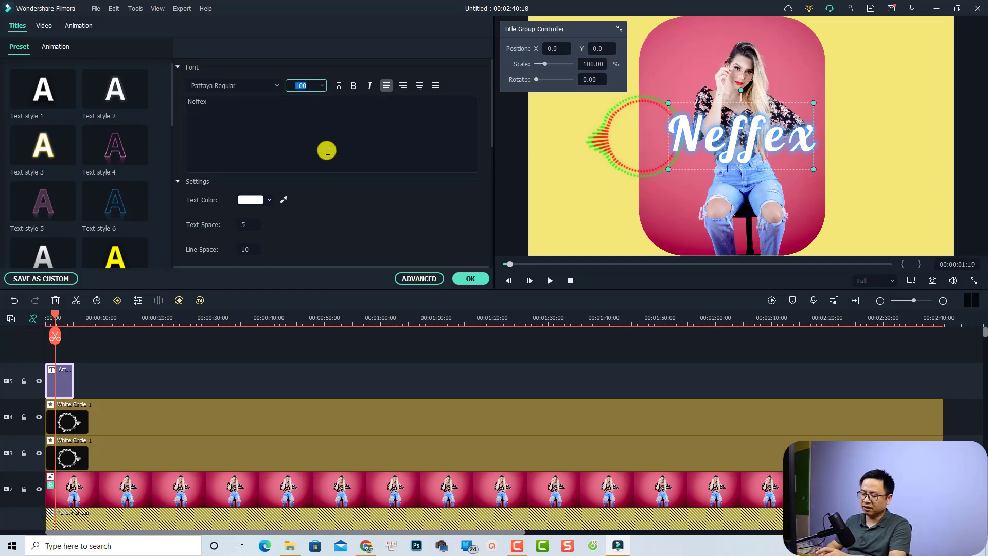
type("40")
type("44")
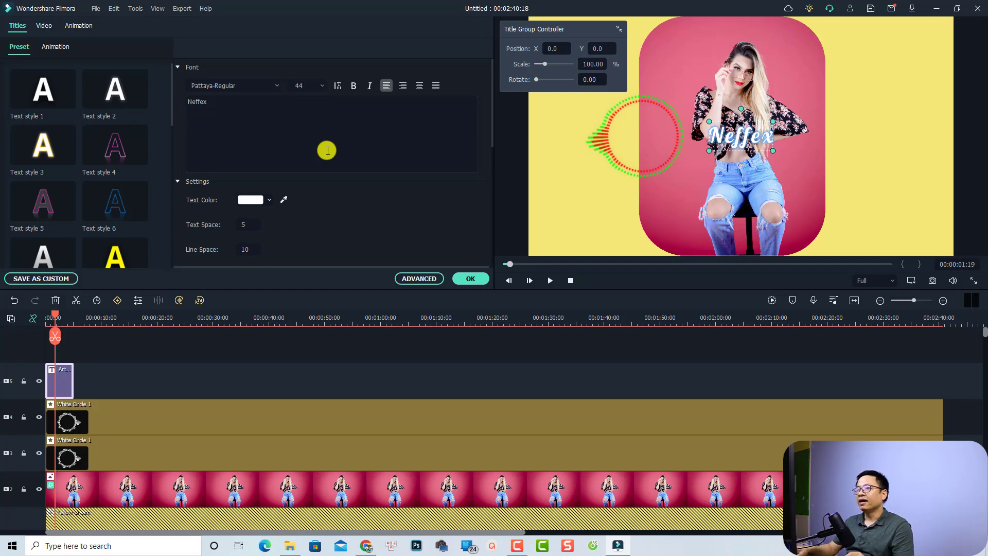
left_click(709, 103)
left_click_drag(721, 132, 671, 49)
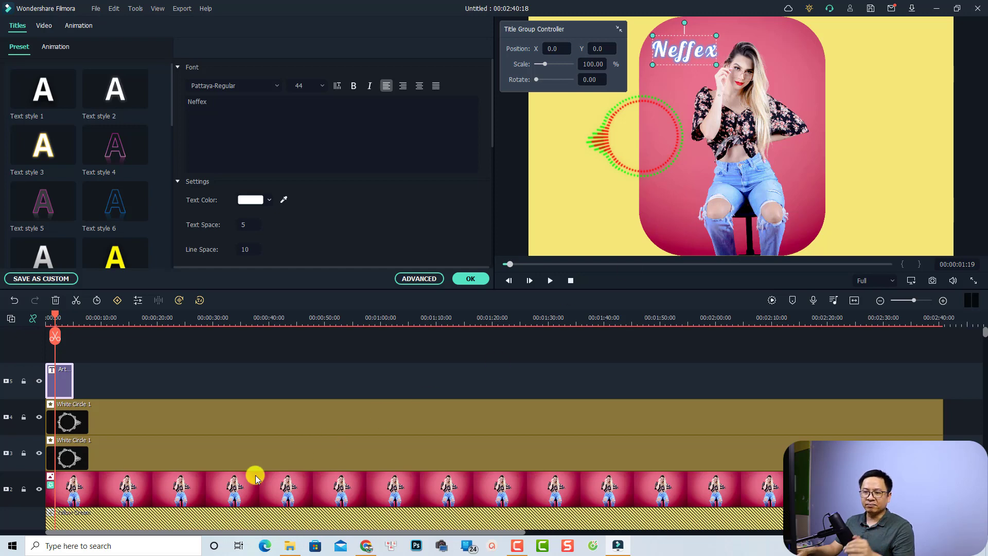
Accept the Neffex title's edits and show the project's media folder
left_click(471, 279)
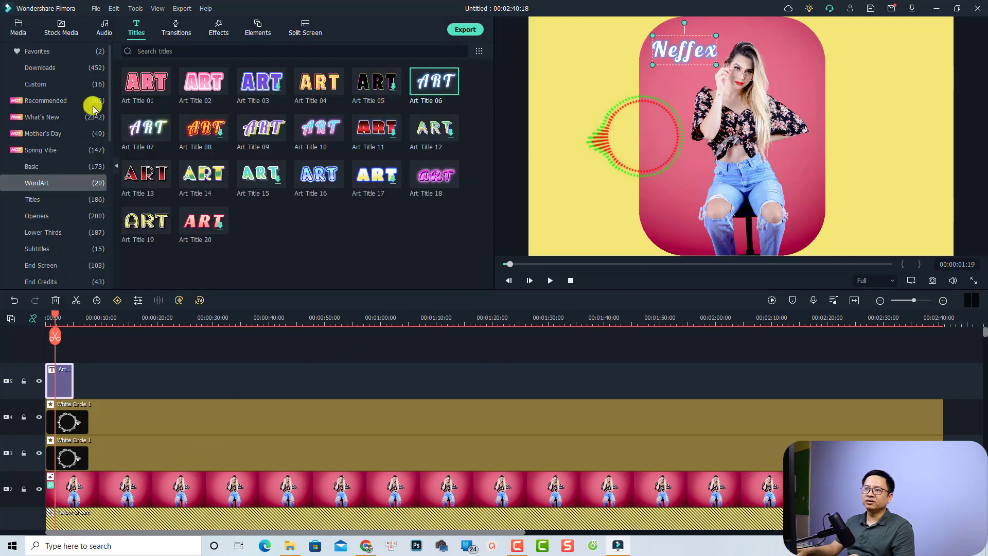
left_click(18, 28)
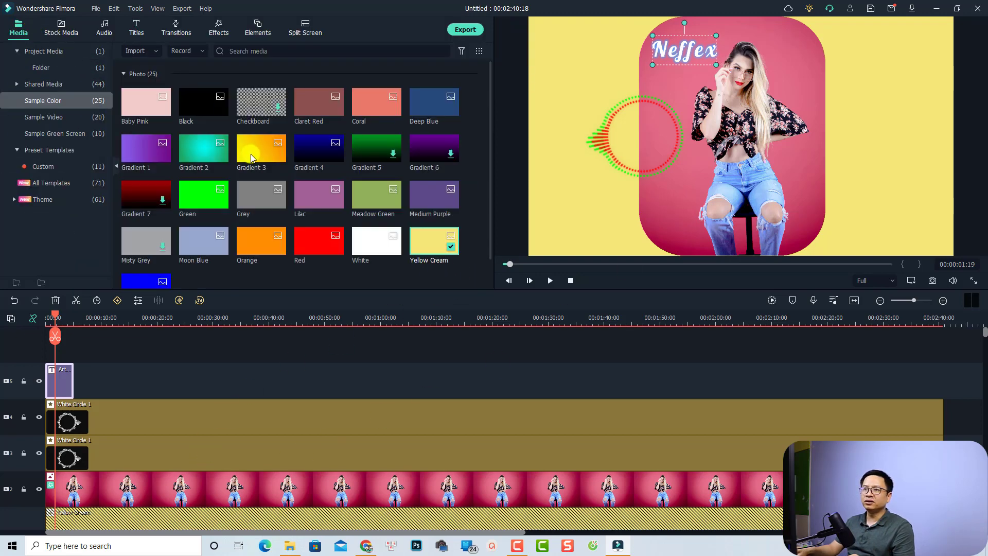
left_click(41, 67)
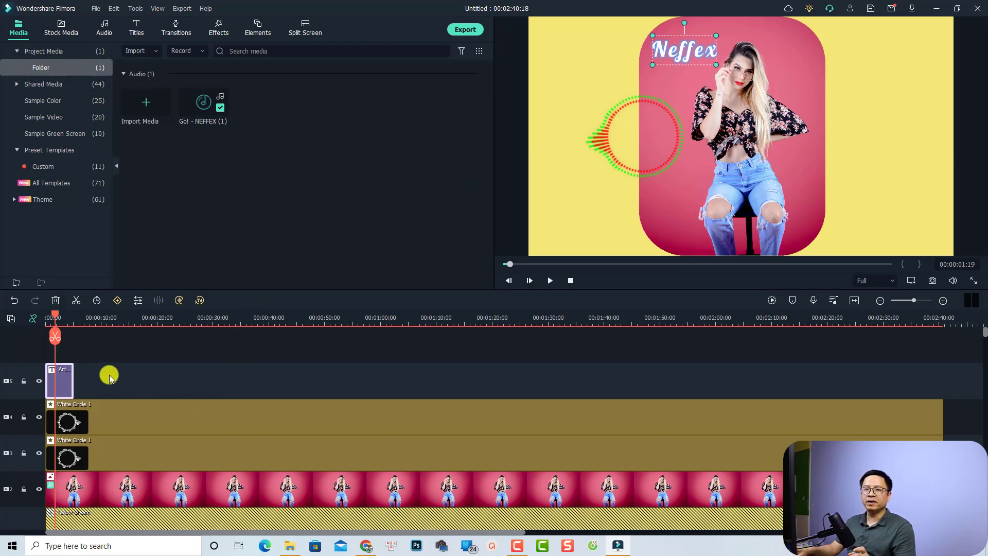
Lock the tracks of the Neffex title and both visualizers, and paste a copy of the title on a new track at the timeline's start
left_click(54, 367)
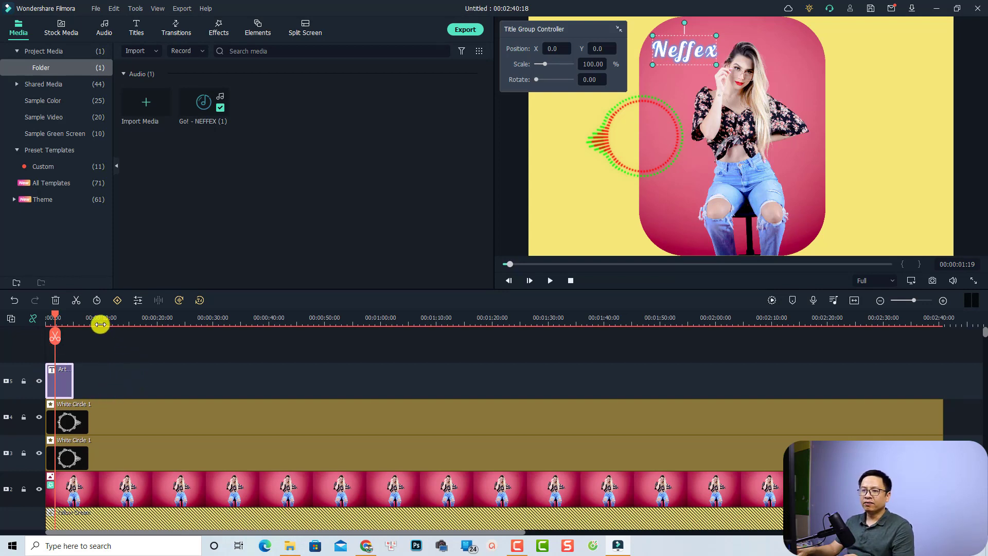
left_click(23, 380)
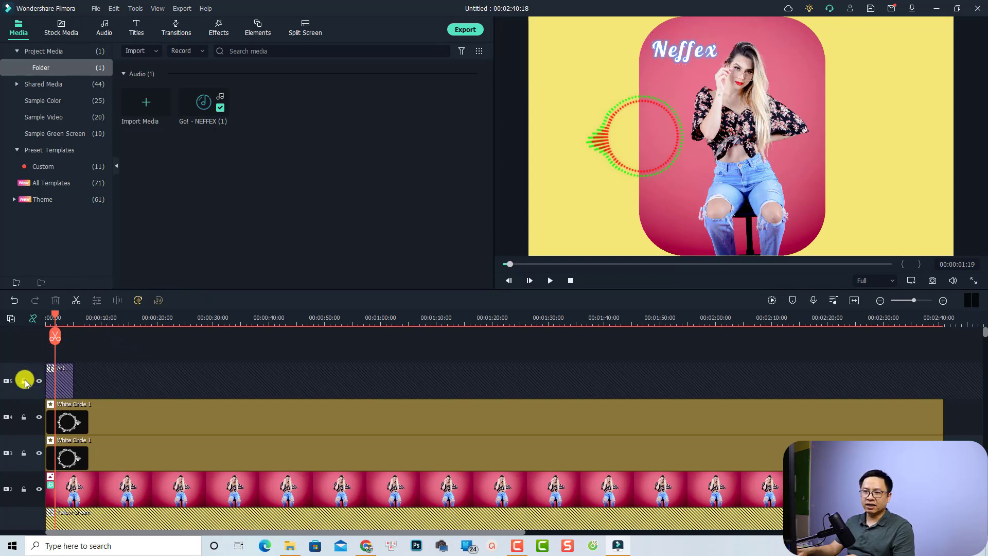
left_click(23, 416)
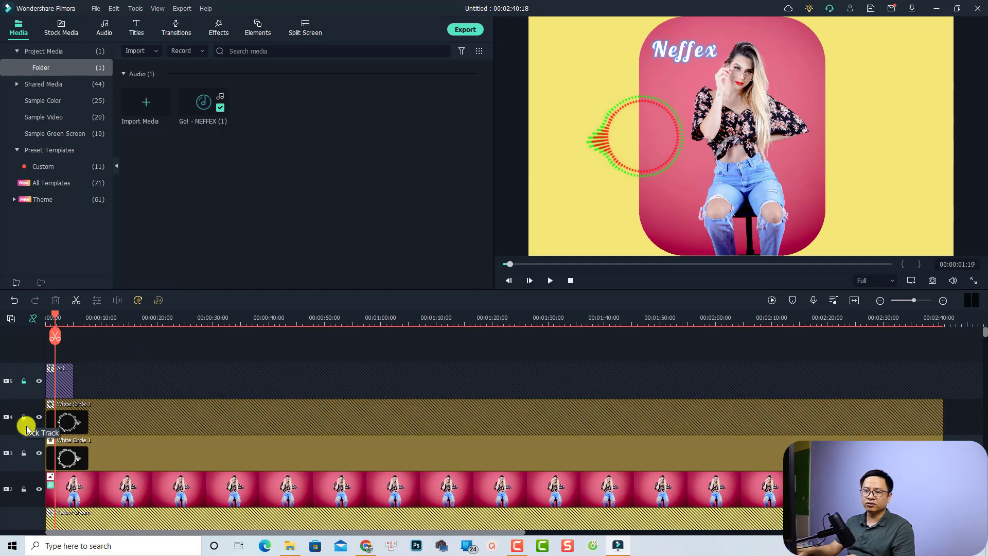
left_click(23, 453)
left_click_drag(55, 316, 36, 323)
key("ctrl+v")
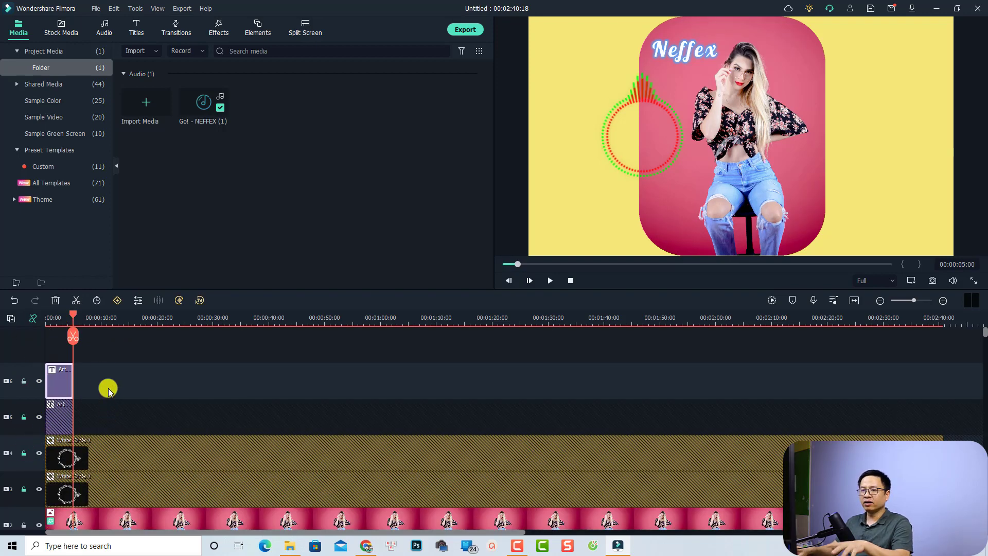
Move the copied title to the lower part of the photo and replace its text with "GO!"
left_click(60, 320)
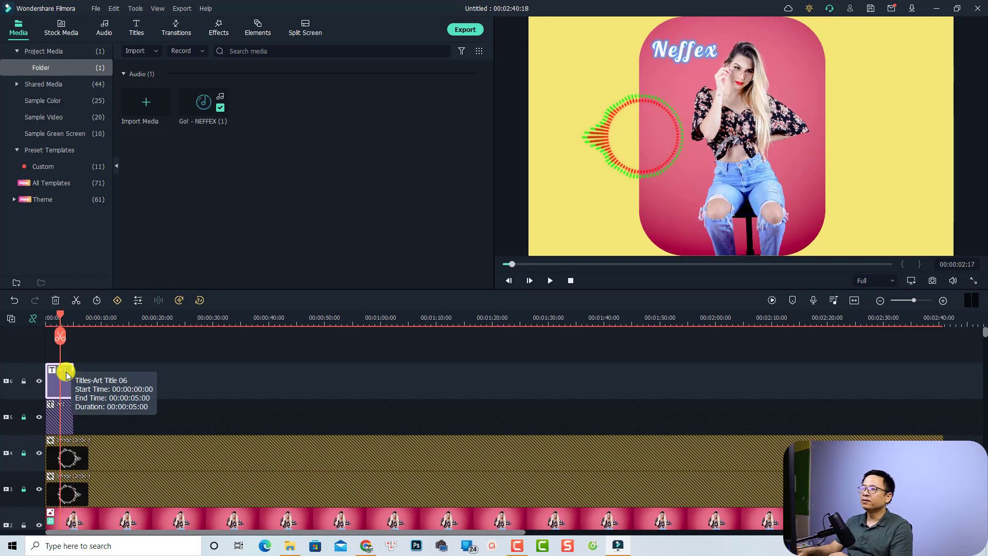
left_click(705, 52)
left_click_drag(692, 55, 733, 236)
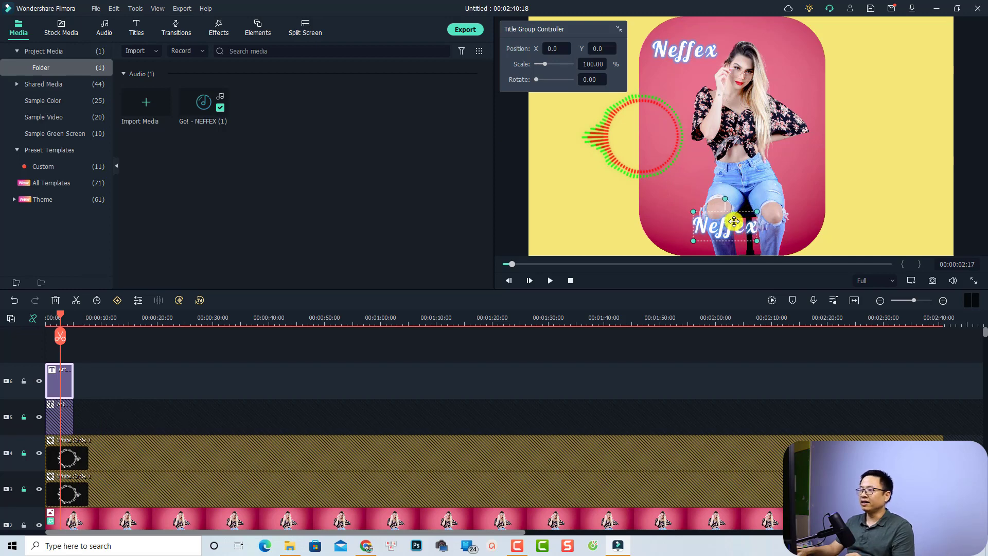
double_click(734, 222)
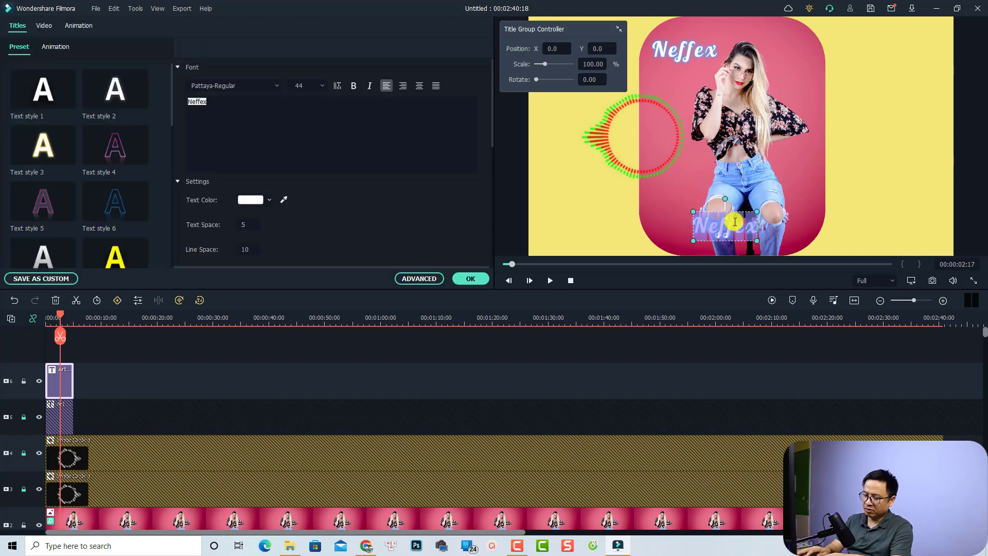
type("GO")
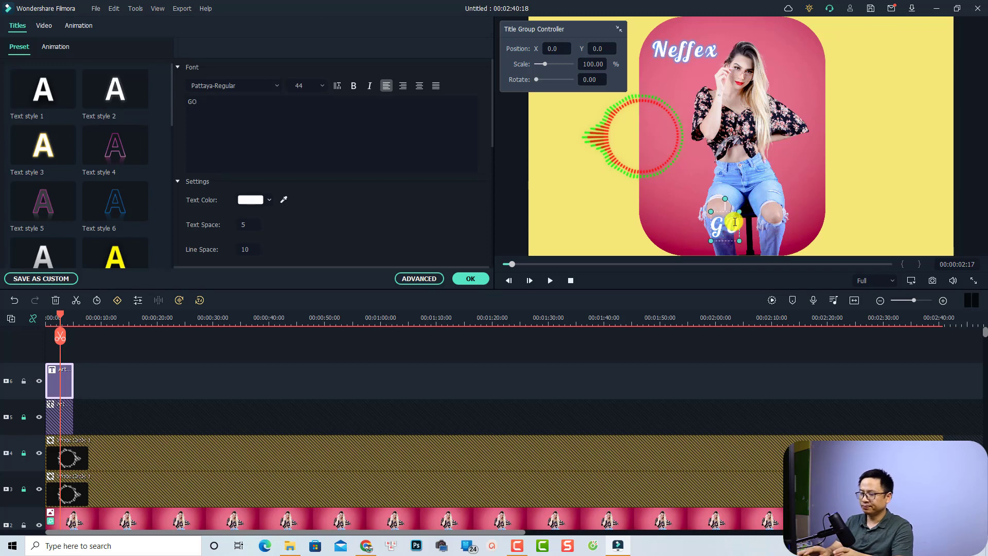
type("!")
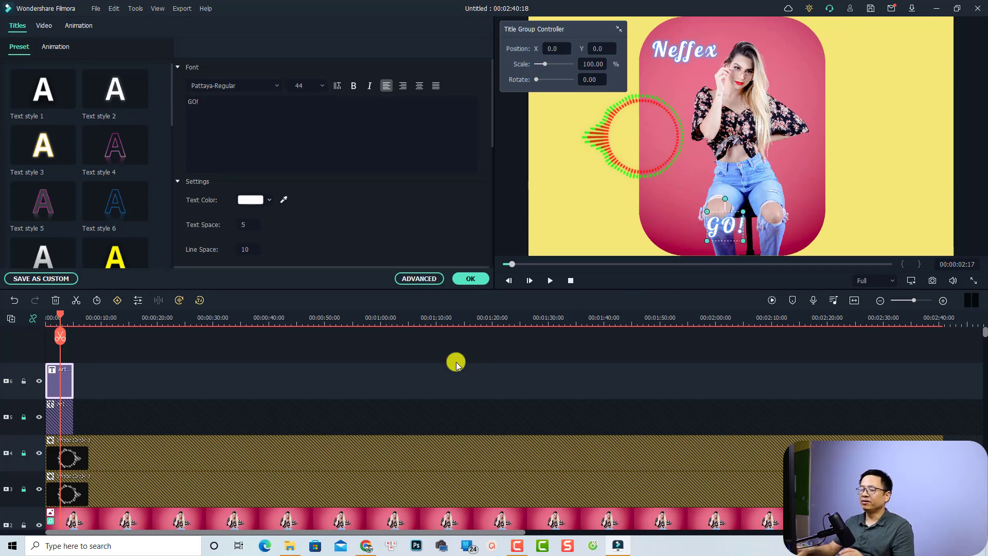
left_click(470, 278)
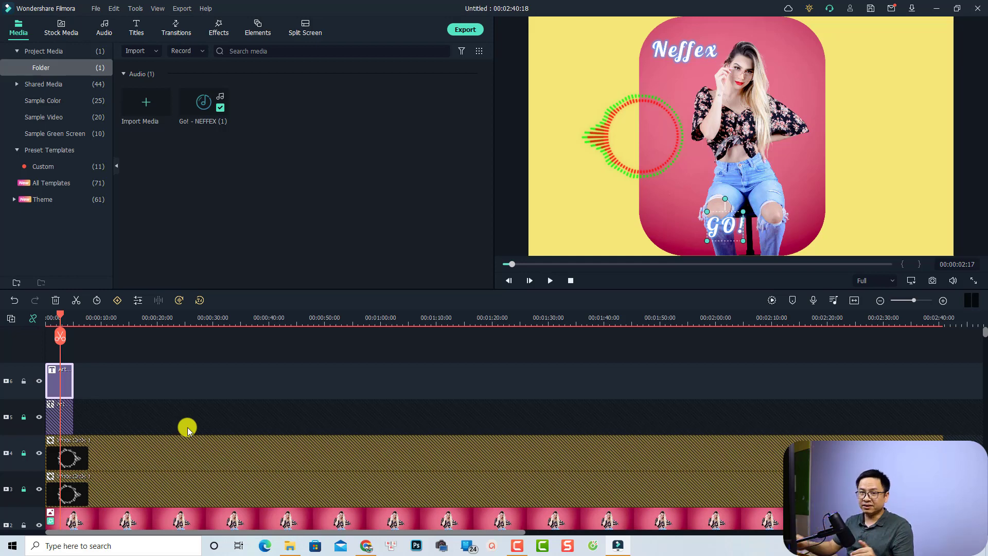
Unlock the Neffex title's track and extend both title clips to the end of the song
left_click(23, 417)
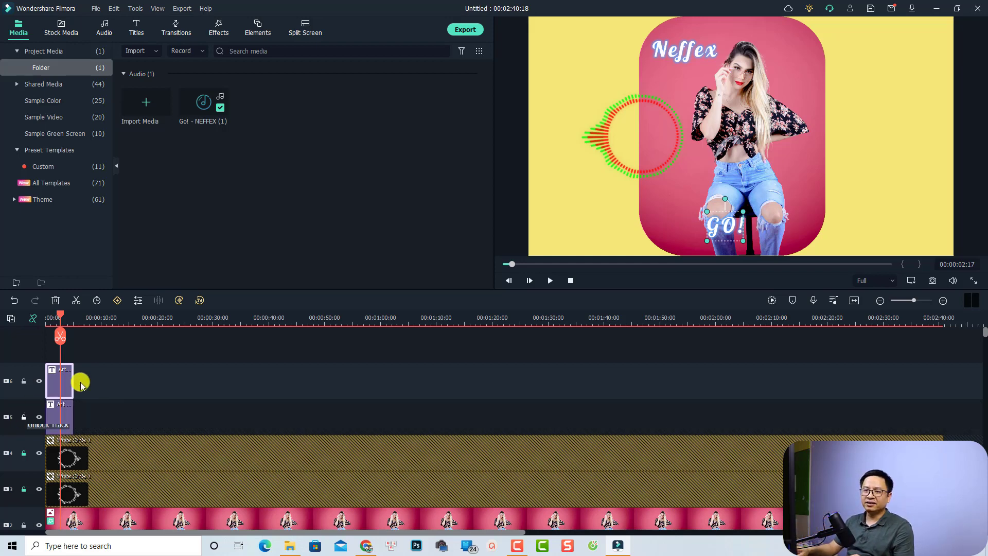
mouse_move(99, 364)
left_mouse_down()
mouse_move(60, 417)
mouse_move(73, 408)
mouse_move(944, 408)
left_mouse_up()
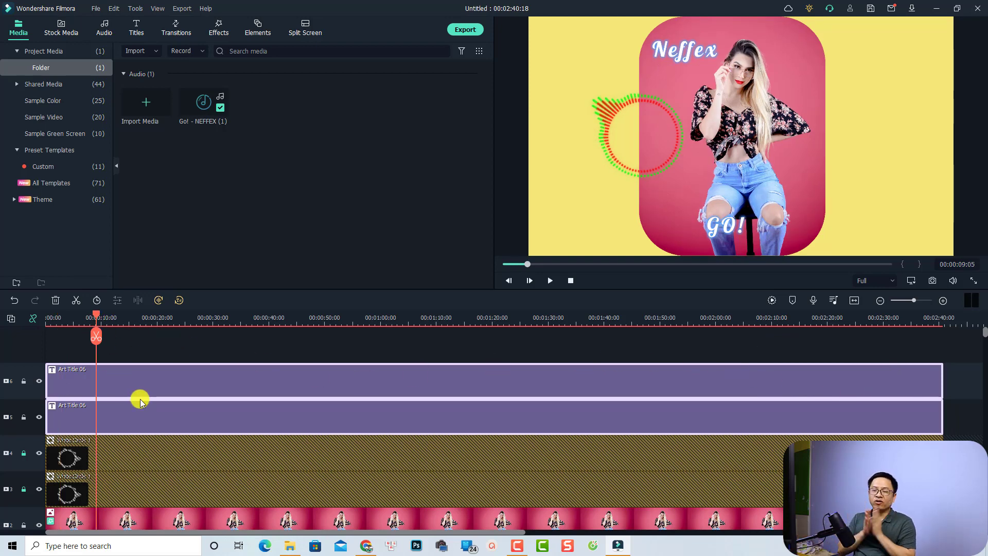
Browse the Frame overlay effects and search the effects library for "retro"
key("alt+3")
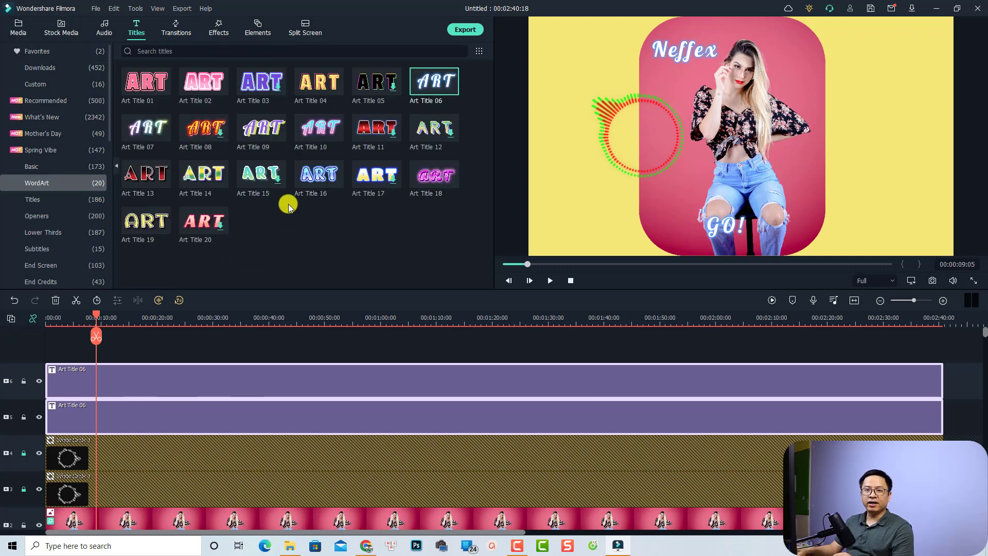
left_click(218, 28)
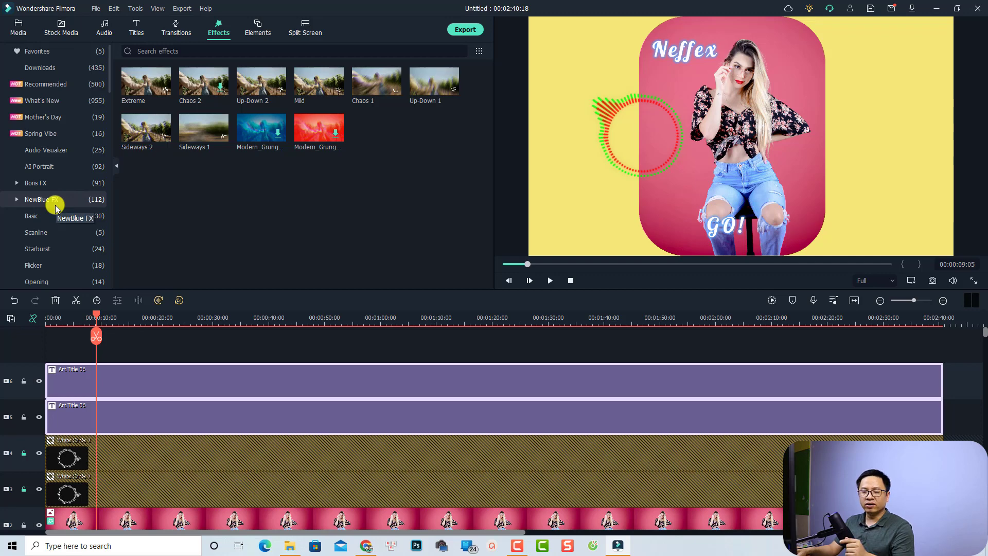
scroll(54, 208, "down", 6)
scroll(51, 206, "down", 3)
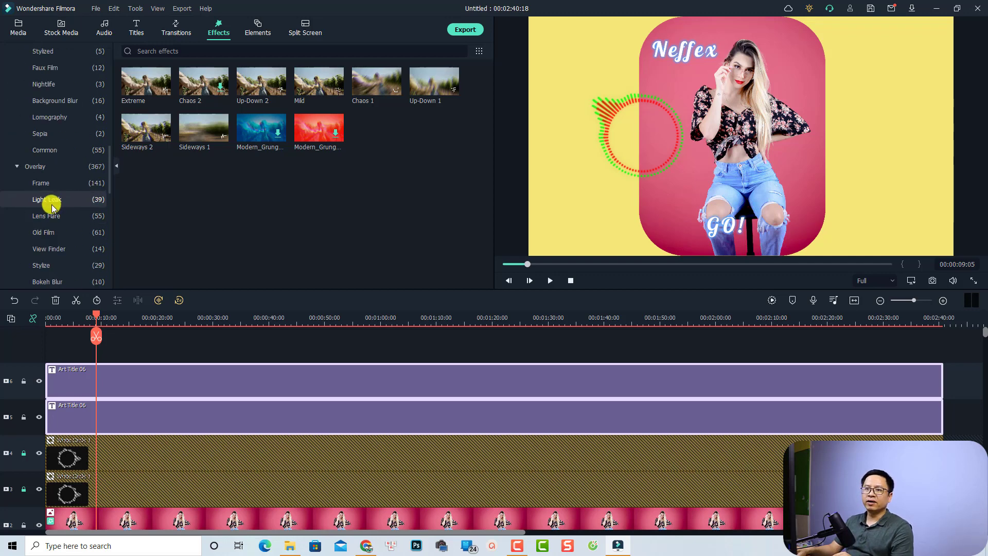
left_click(24, 168)
scroll(75, 206, "down", 3)
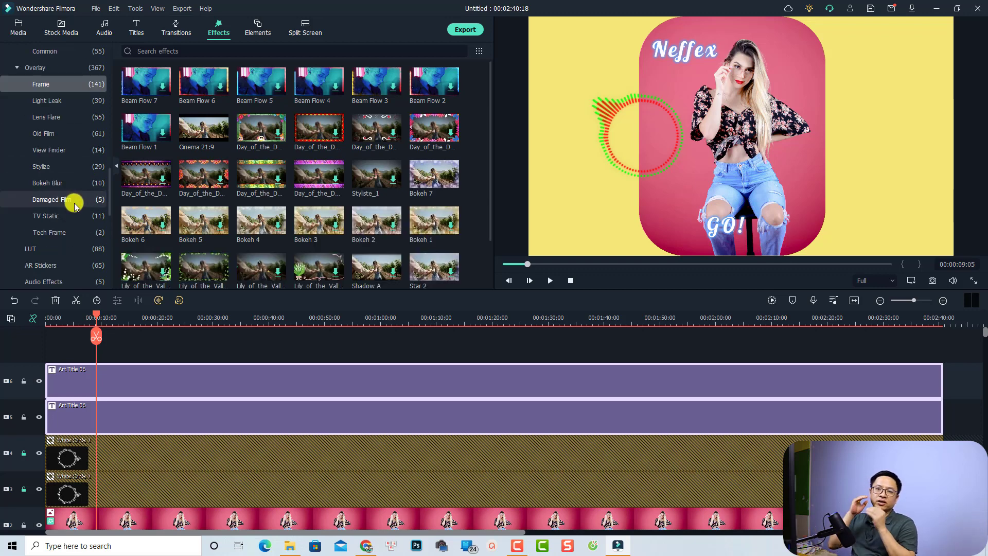
left_click(161, 51)
left_click(161, 51)
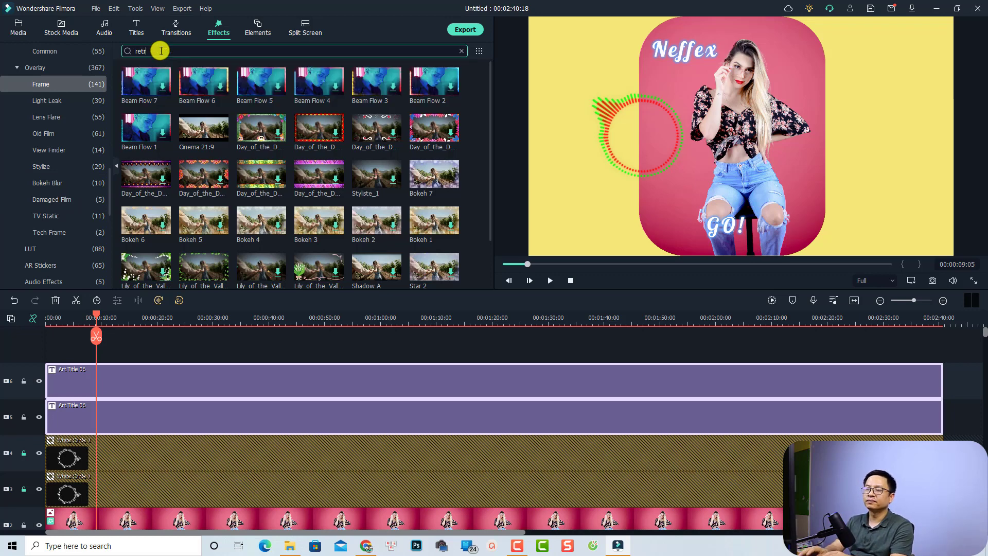
key("Return")
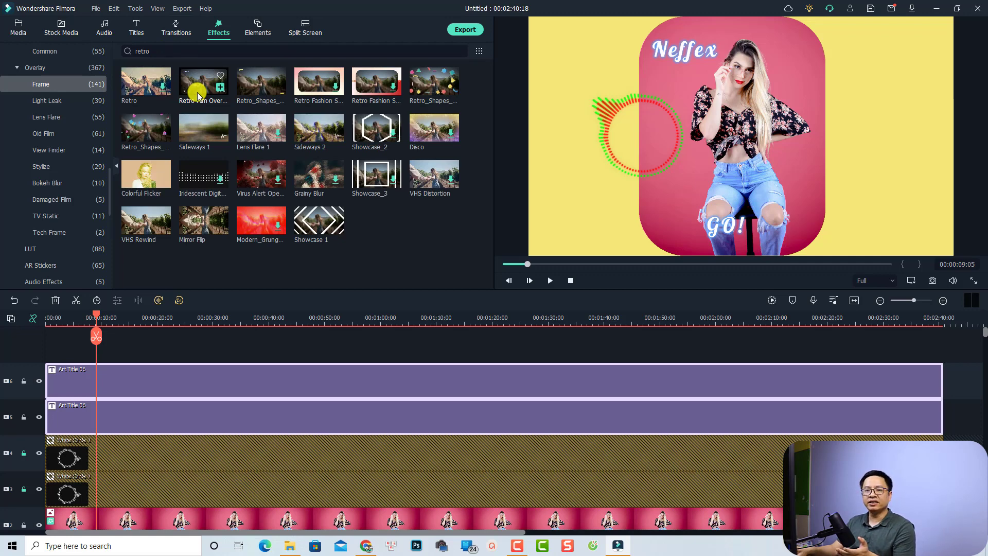
Add Retro Film Overlay 15 on a new track above the titles and extend it over the whole song
left_click_drag(198, 95, 43, 349)
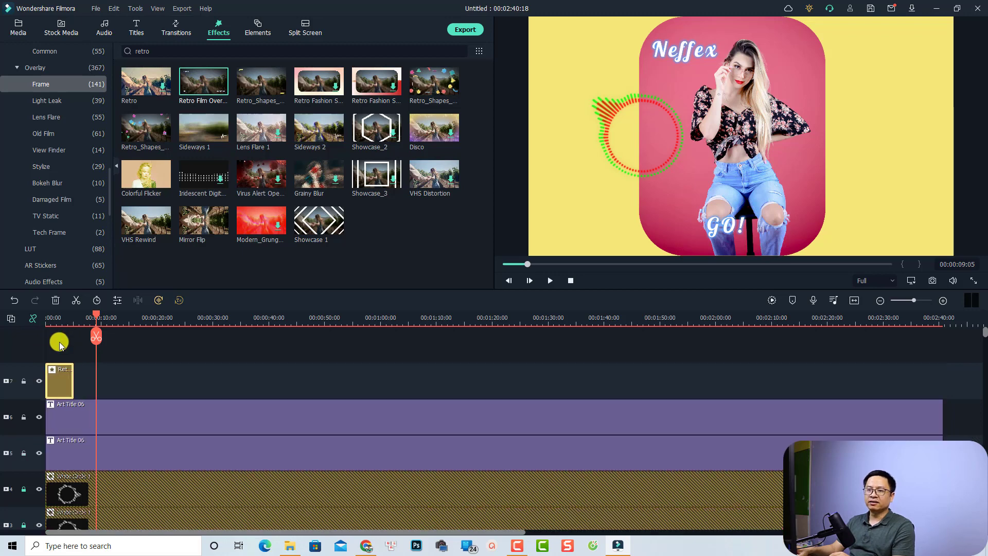
left_click(53, 320)
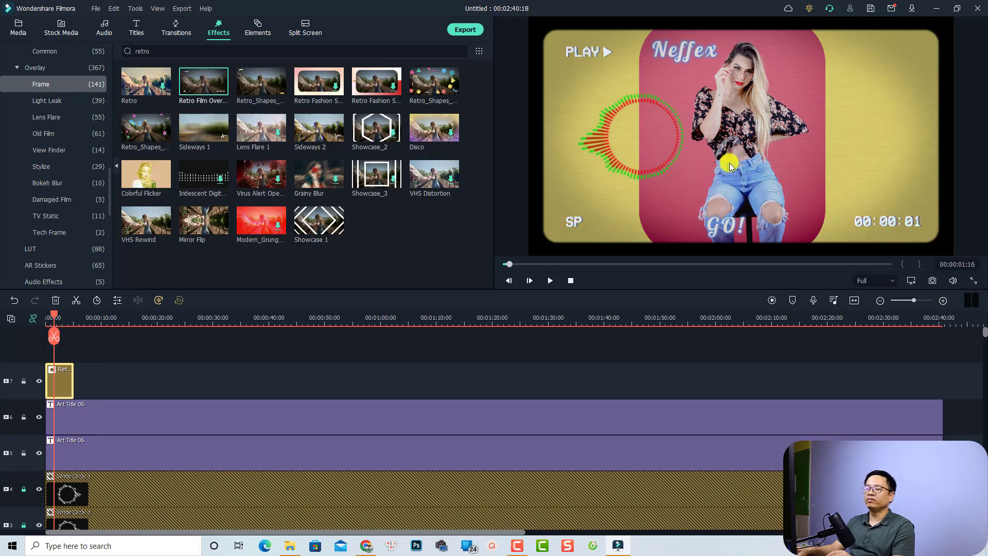
left_click_drag(74, 385, 945, 380)
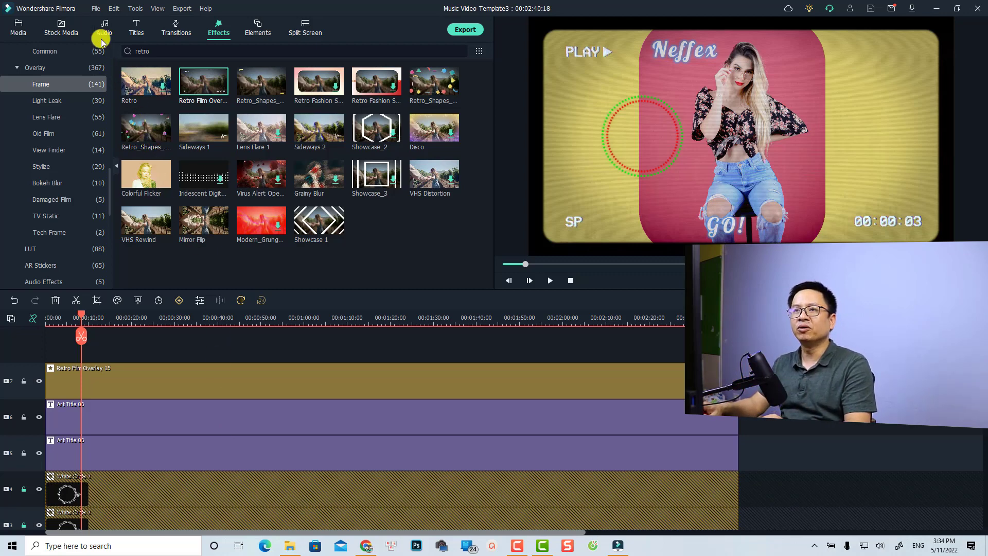
Save the music video project as a template
left_click(95, 9)
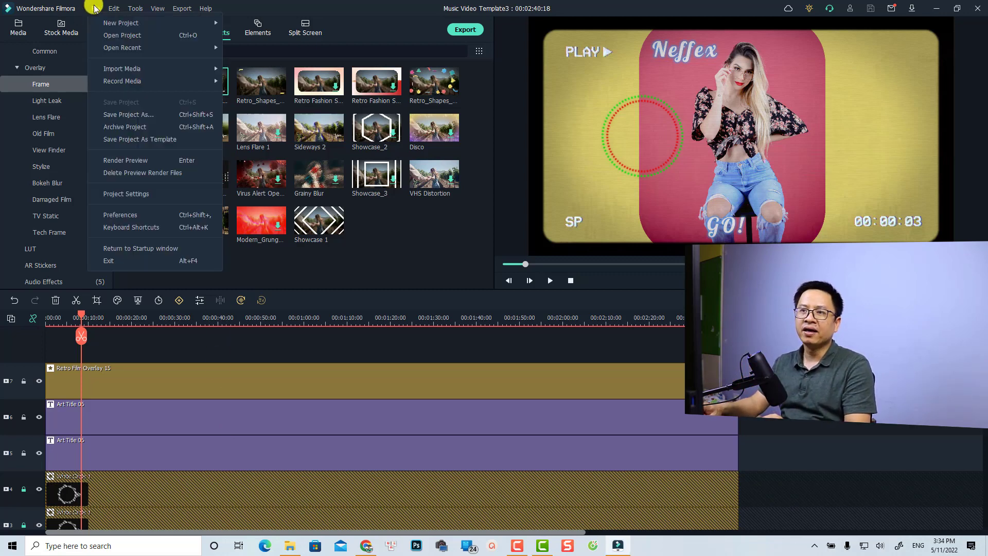
left_click(144, 139)
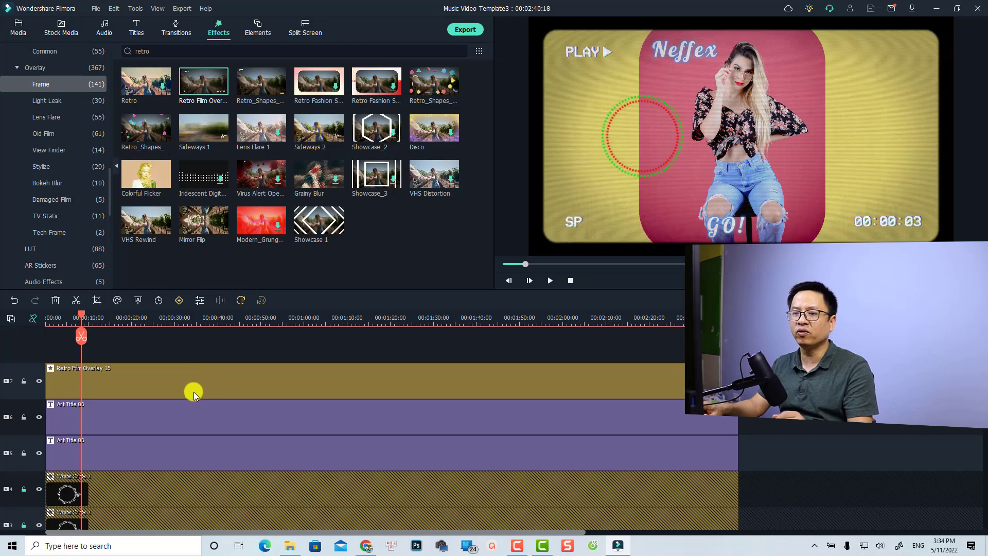
Create a new 16:9 widescreen project and place the custom music video template at the start of its timeline
left_click(94, 11)
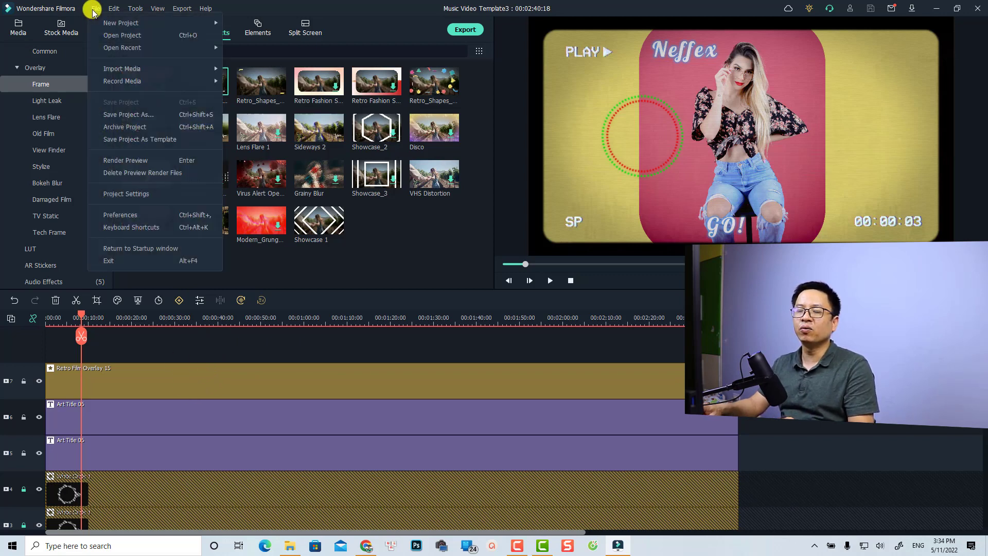
mouse_move(104, 23)
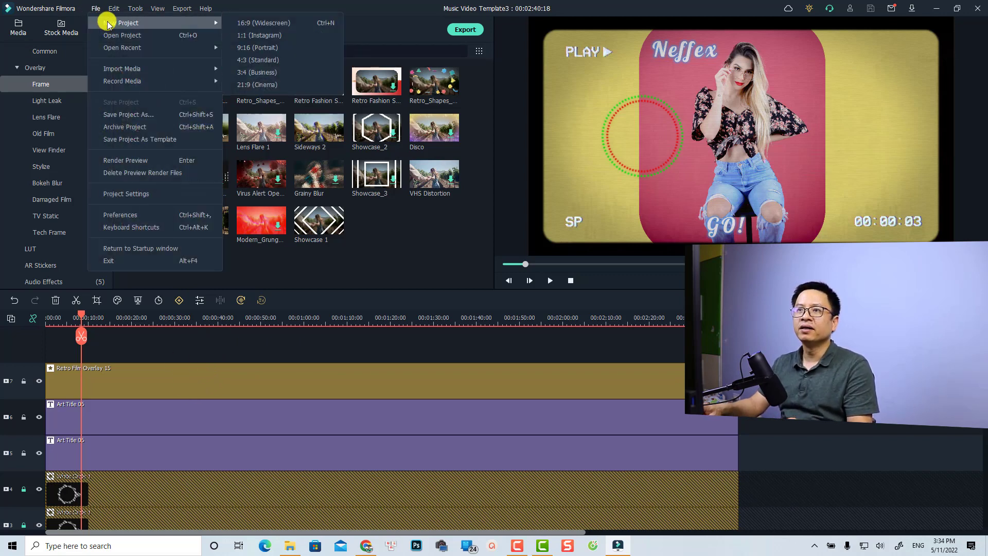
left_click(244, 24)
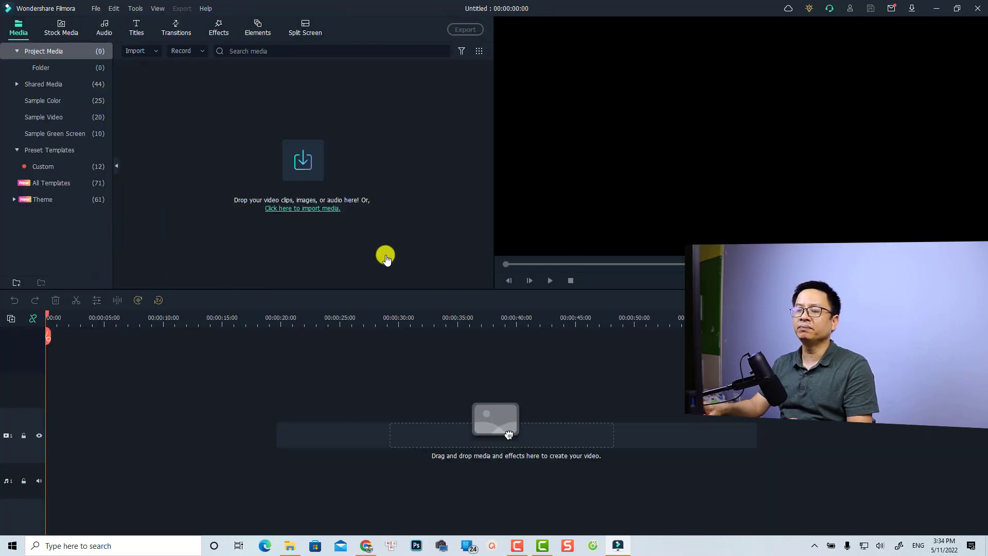
left_click(43, 168)
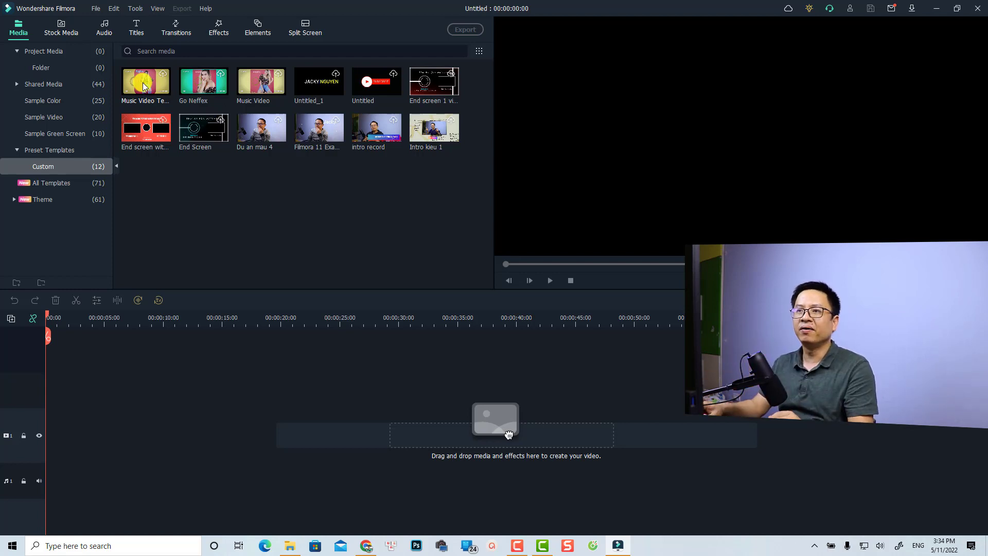
left_click_drag(144, 86, 41, 444)
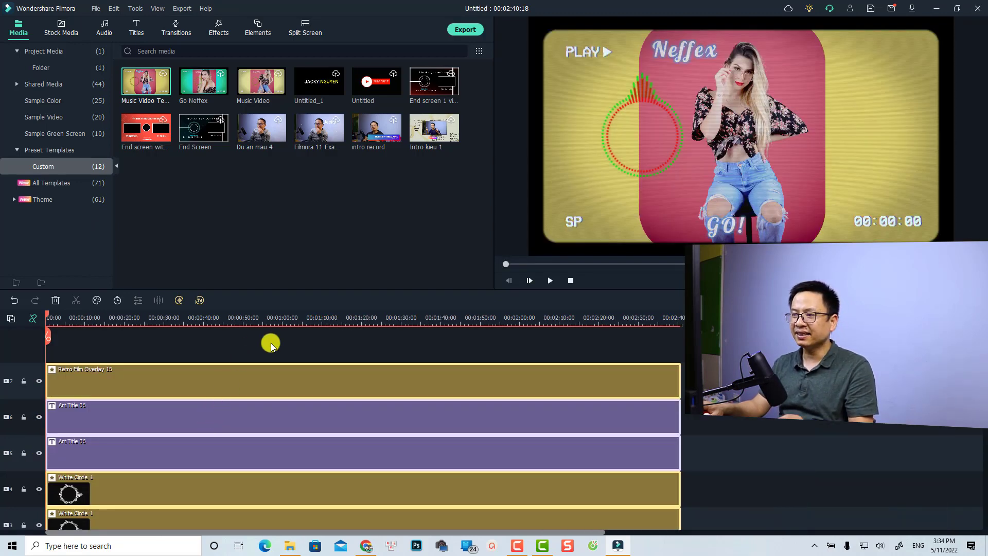
Replace the Yellow Cream background clip on track 1 with the Gradient 2 sample color, keeping its length
scroll(184, 422, "down", 3)
scroll(181, 431, "down", 3)
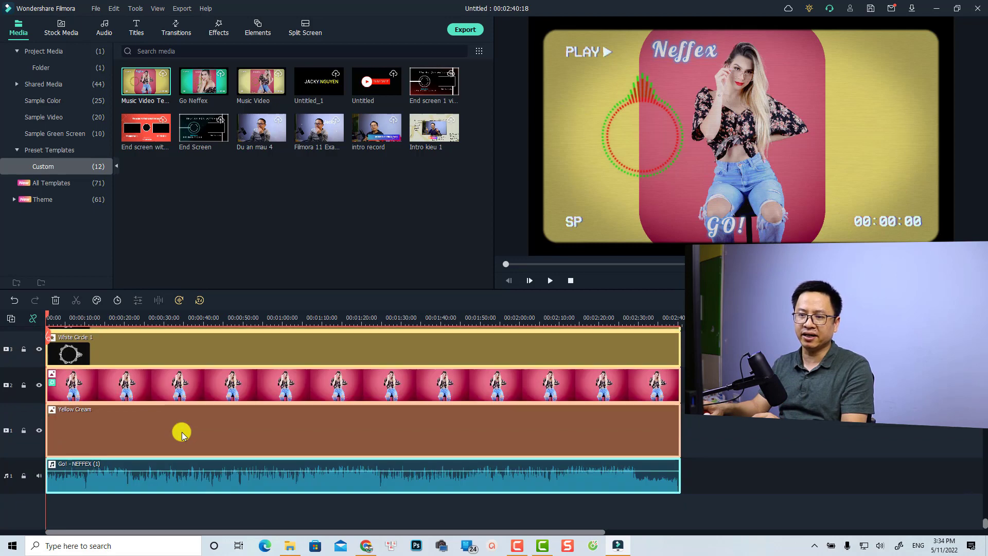
left_click(176, 471)
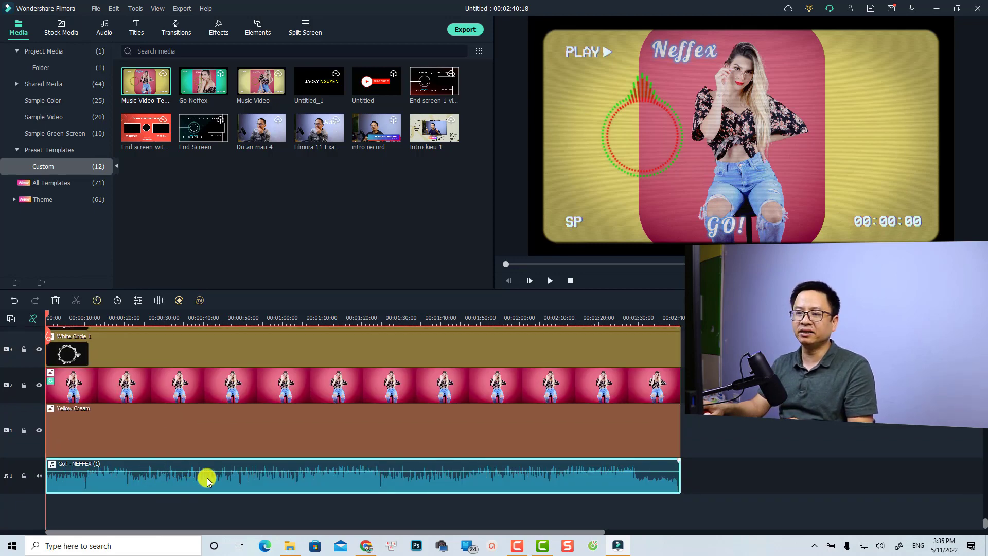
left_click(183, 435)
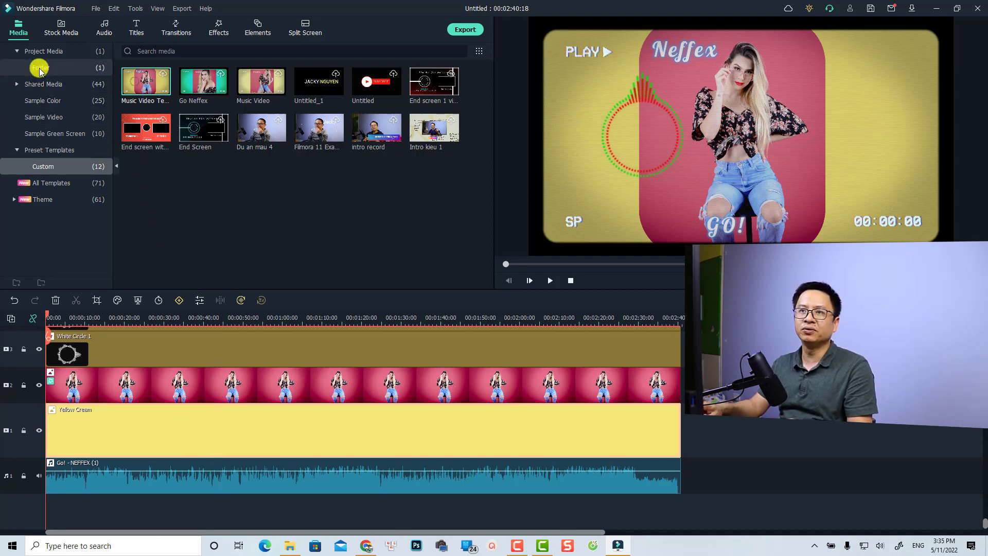
left_click(40, 100)
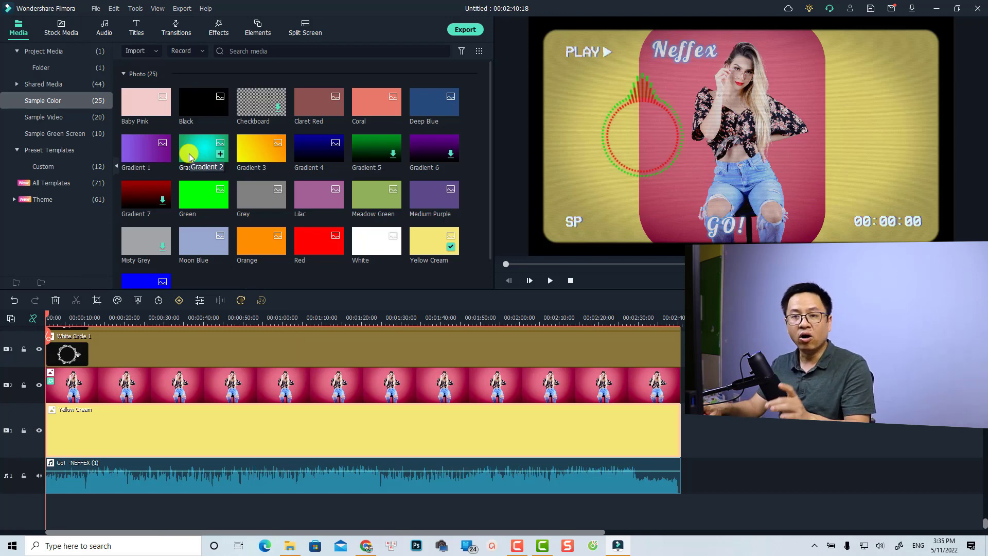
key("alt")
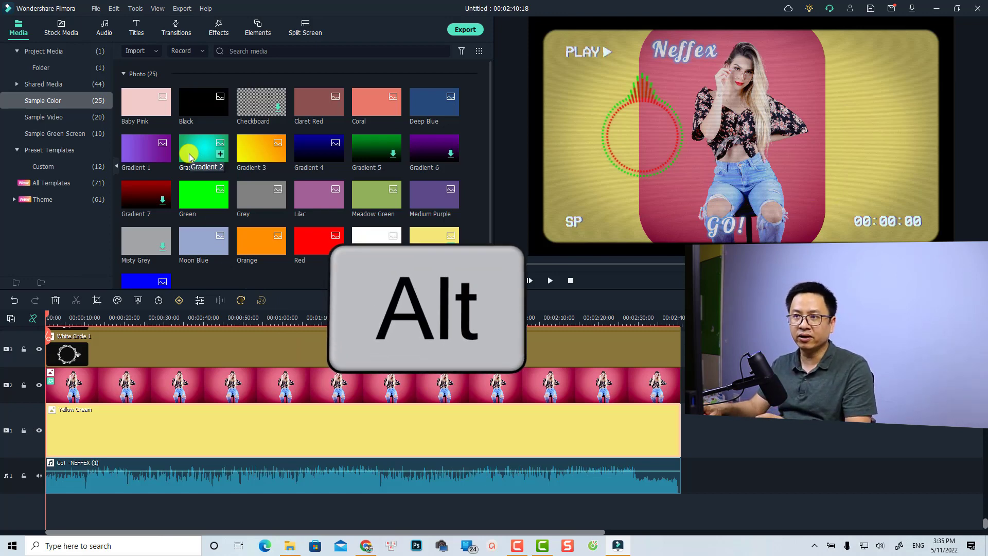
left_click(191, 164)
left_click_drag(191, 167, 136, 440)
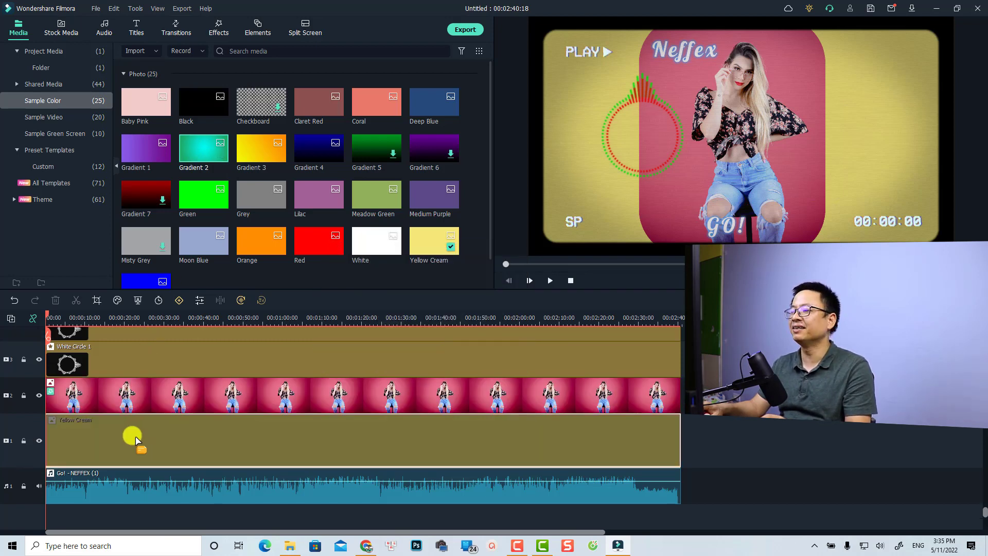
left_click_drag(137, 440, 132, 438)
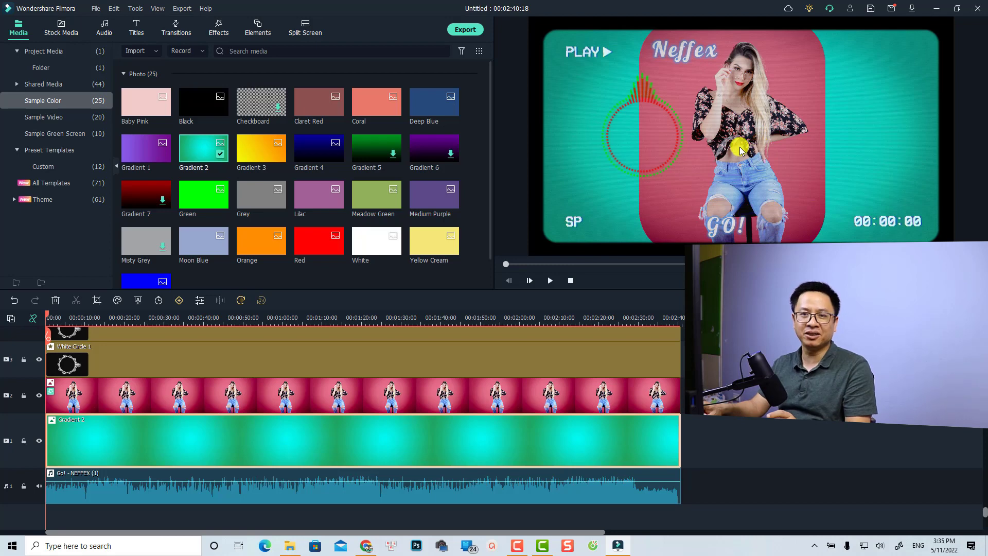
Replace the woman's photo on track 2 with the downloaded stock close-up of her touching her lips, keeping the clip's length
left_click(168, 394)
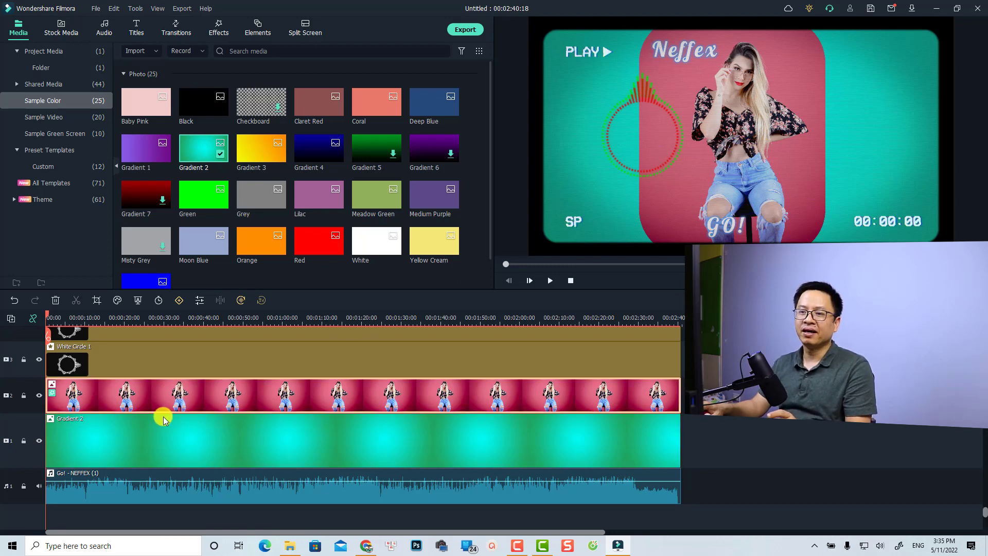
left_click(56, 28)
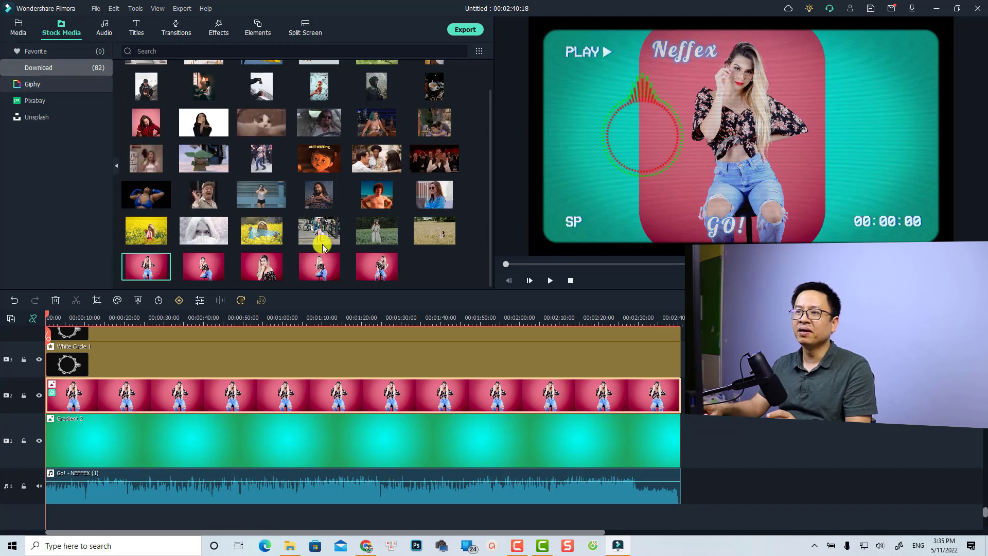
left_click(261, 273)
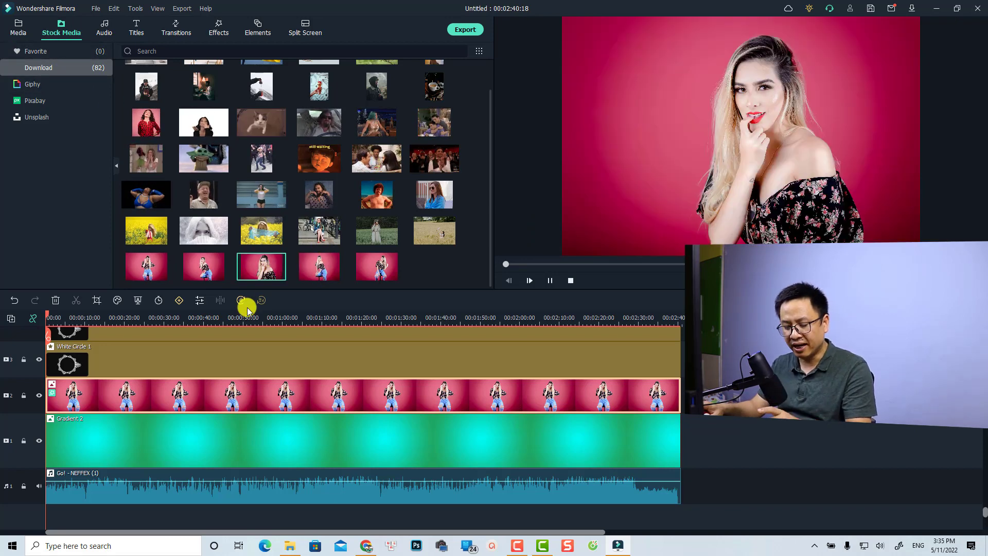
key("alt")
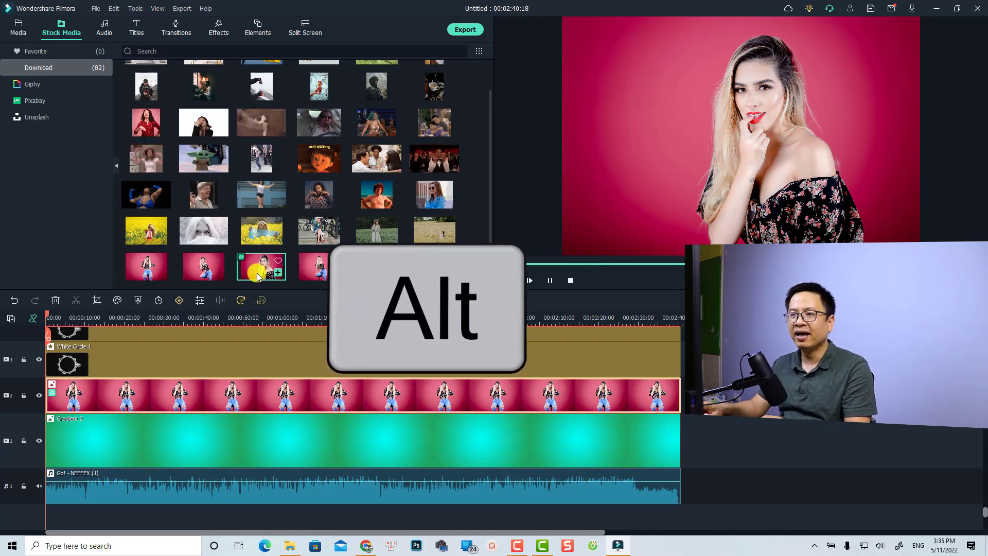
left_click_drag(254, 267, 189, 395)
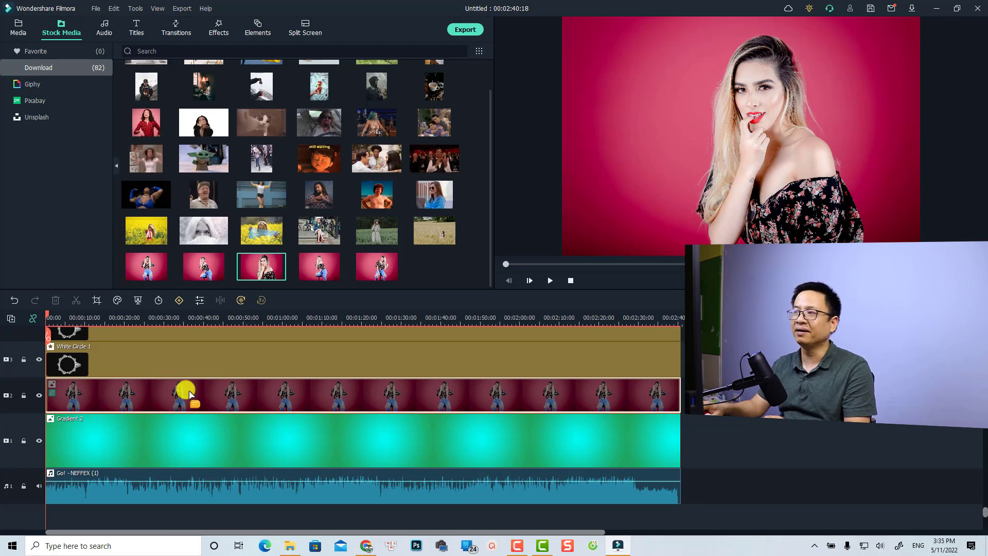
left_click_drag(190, 395, 188, 393)
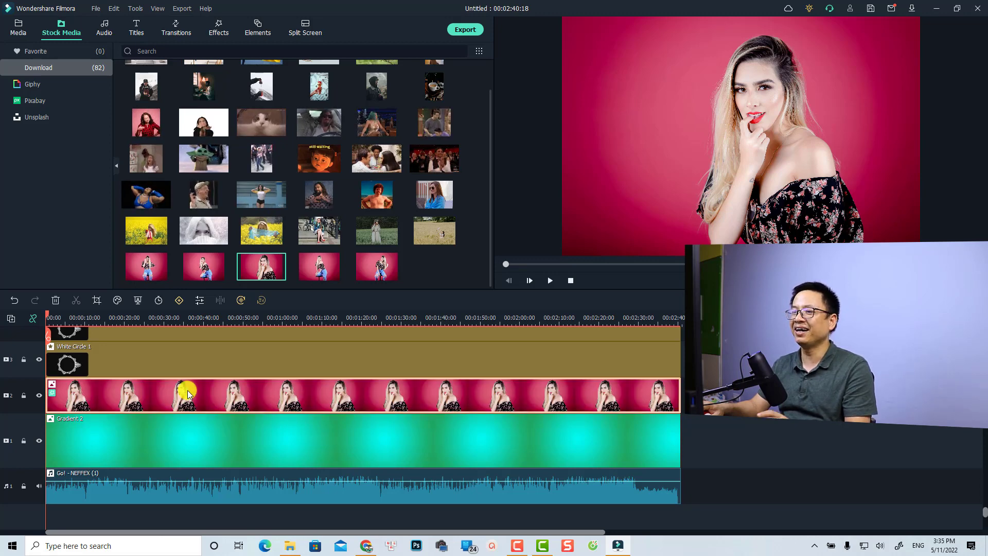
left_click(144, 318)
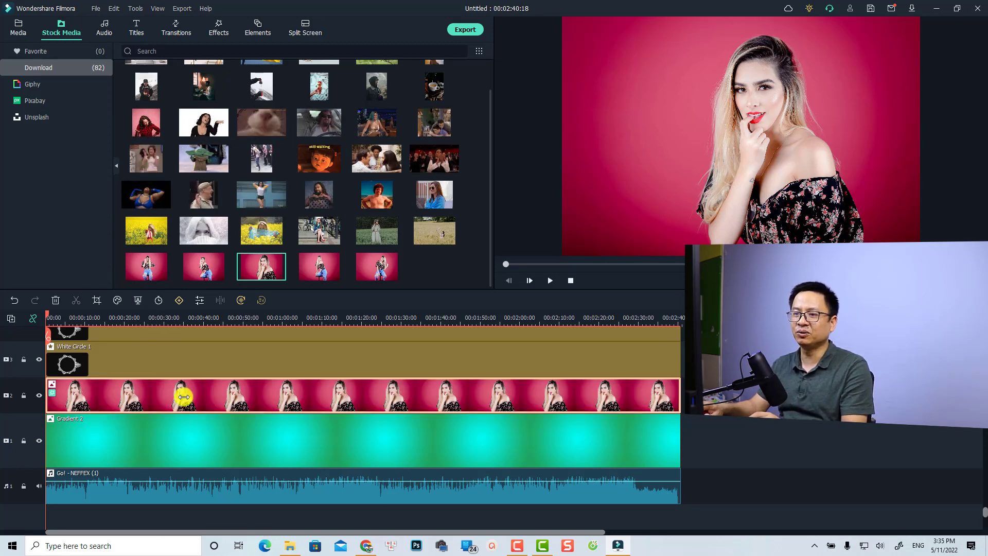